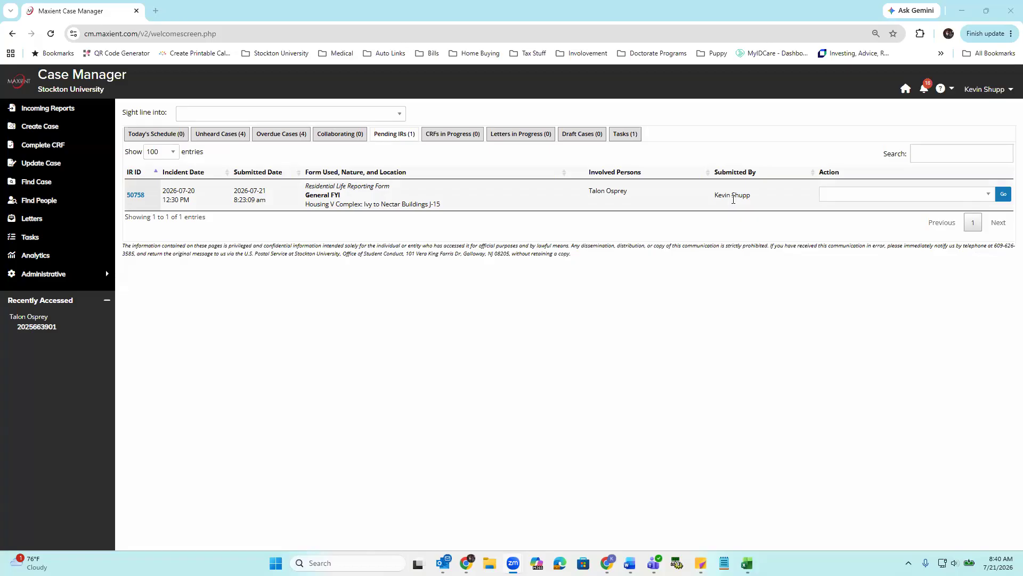
- Choose Create Case as the action for the pending Residential Life incident report
click(950, 195)
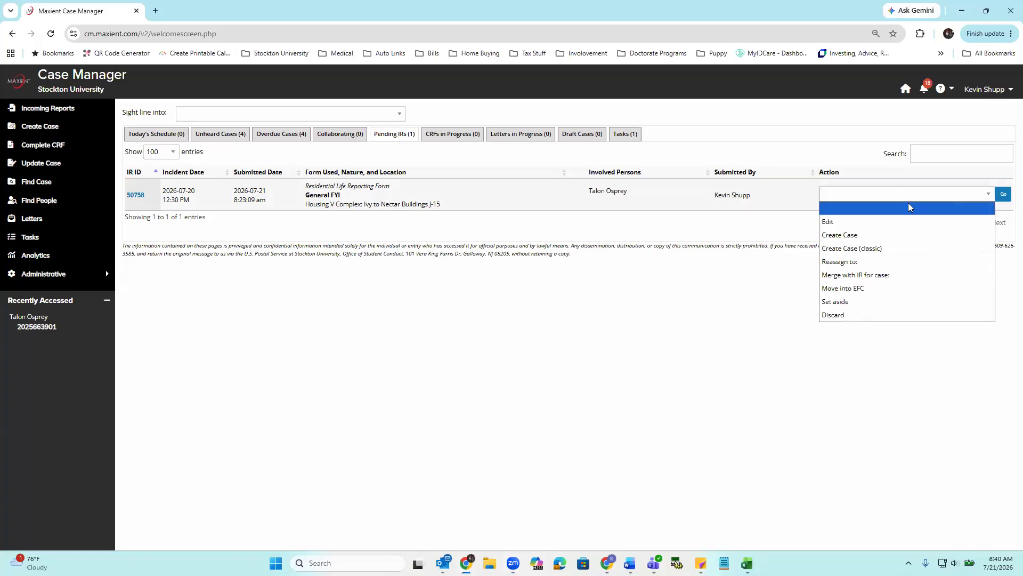
click(839, 236)
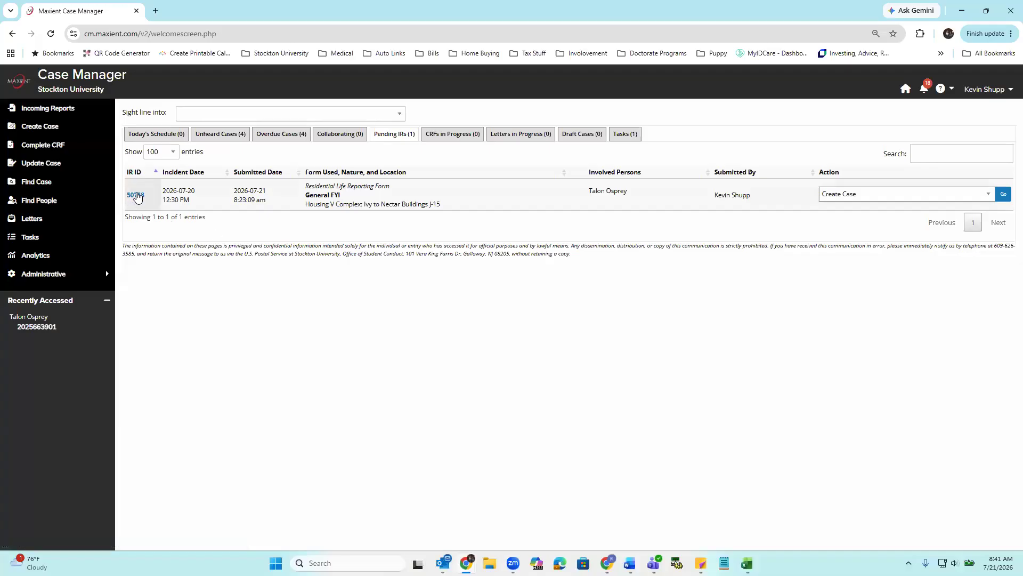
- Open the pending incident report document and enlarge it to 110% in a wider window
mouse_move(137, 197)
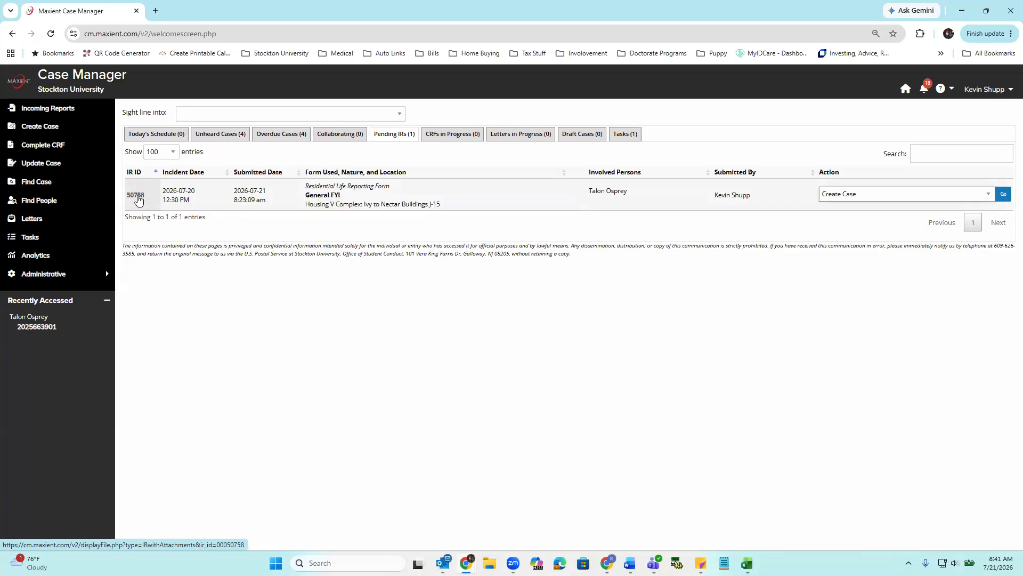
click(137, 196)
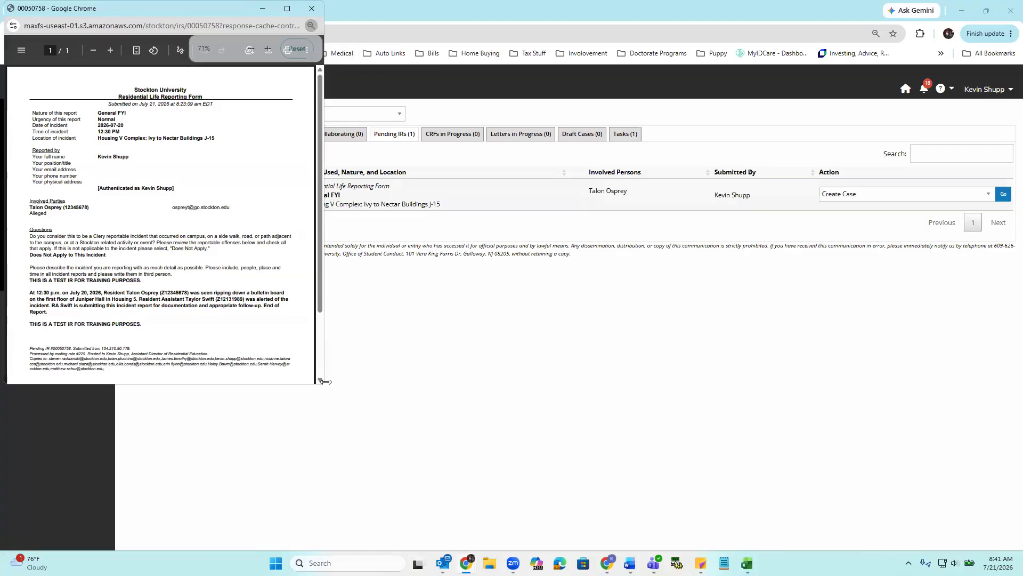
drag(325, 381, 567, 383)
click(272, 51)
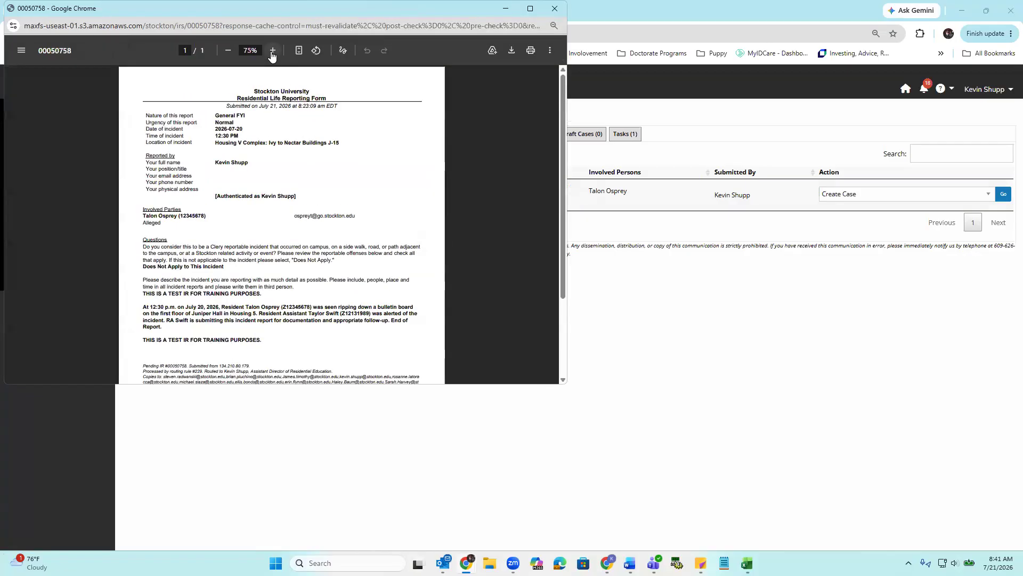
click(273, 51)
click(272, 51)
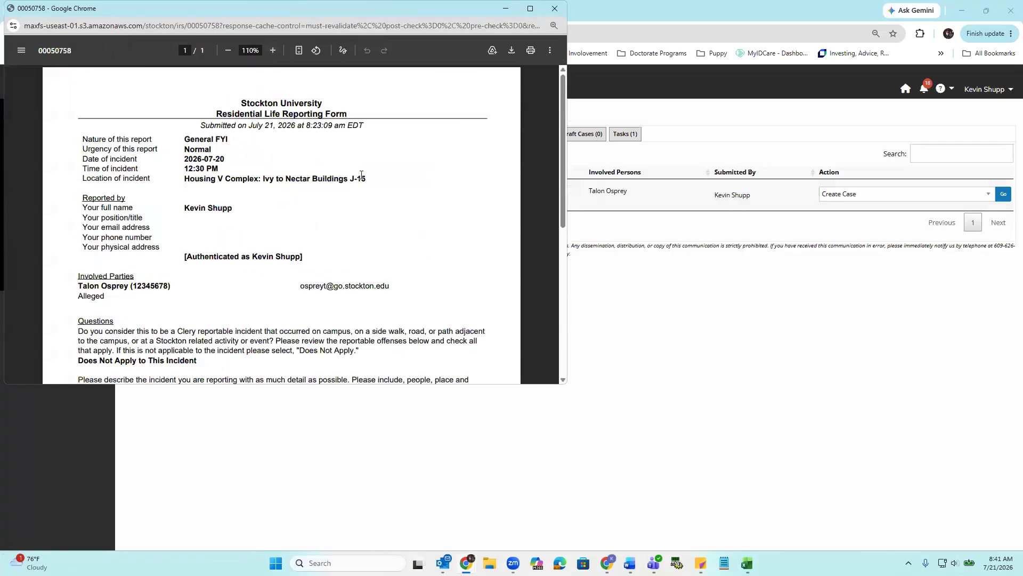
- Read through the whole incident report, from the header details to the narrative and routing notes
scroll(376, 204, down, 1)
scroll(376, 204, down, 1)
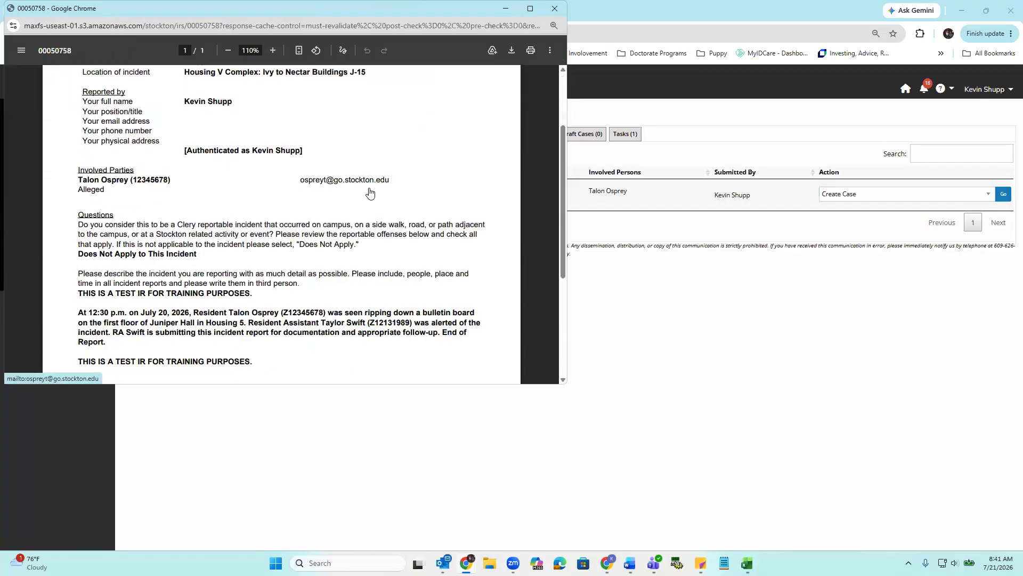
scroll(360, 190, down, 1)
scroll(359, 193, down, 1)
scroll(361, 191, up, 2)
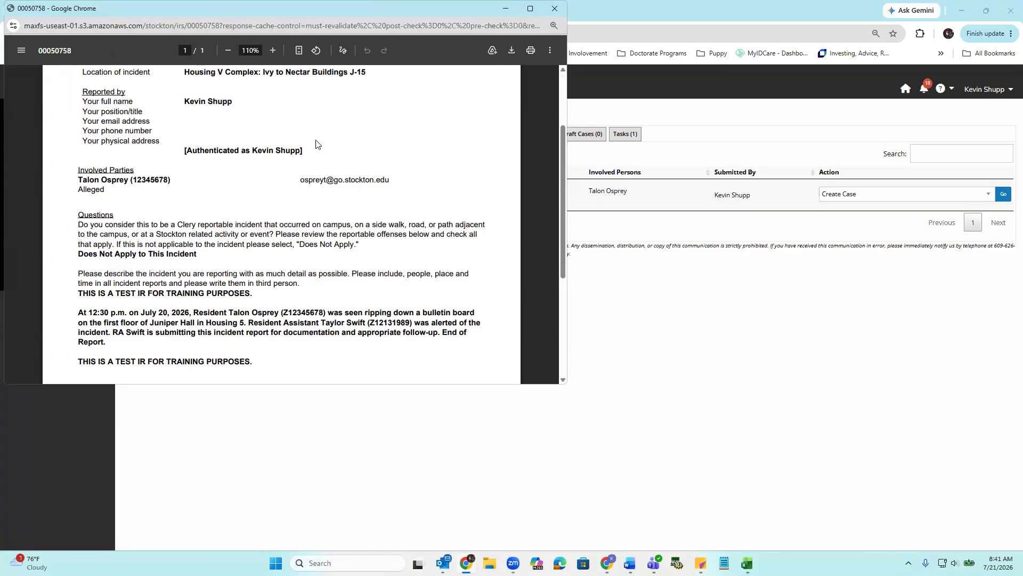
scroll(140, 154, up, 1)
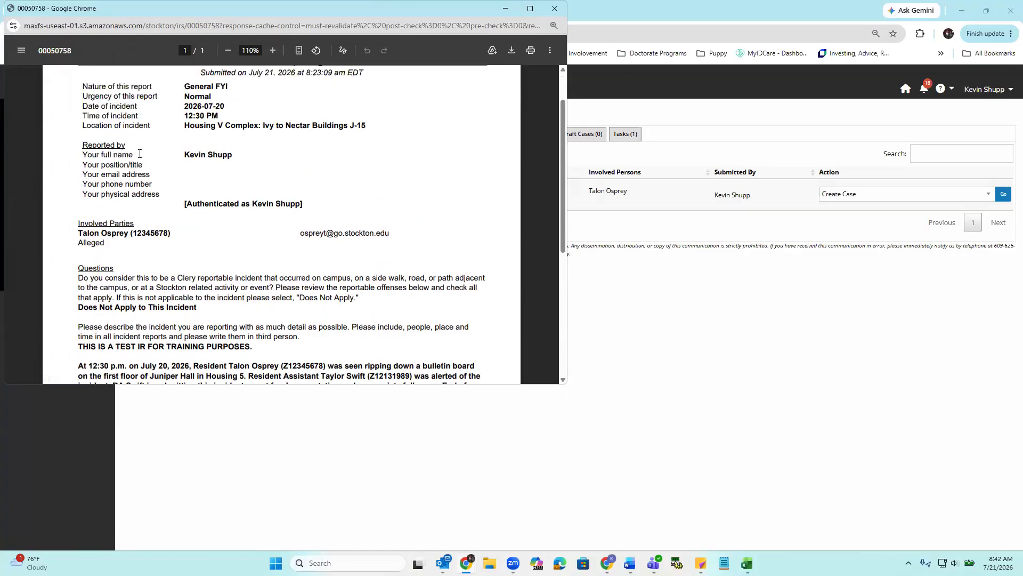
scroll(139, 154, up, 1)
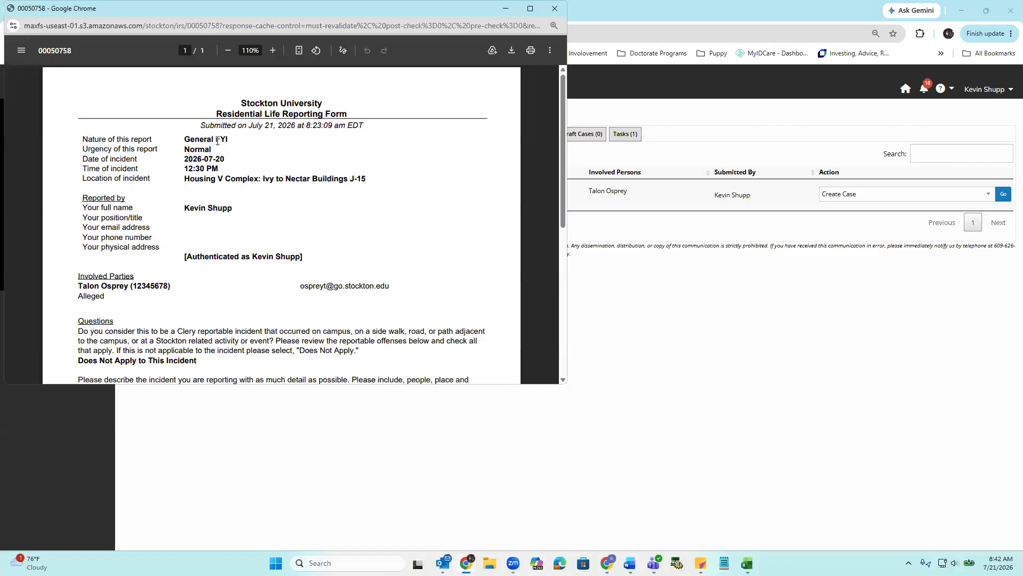
- Examine the report's location, date, time, reporter, involved party and role, contact e-mail and incident narrative
drag(184, 178, 393, 184)
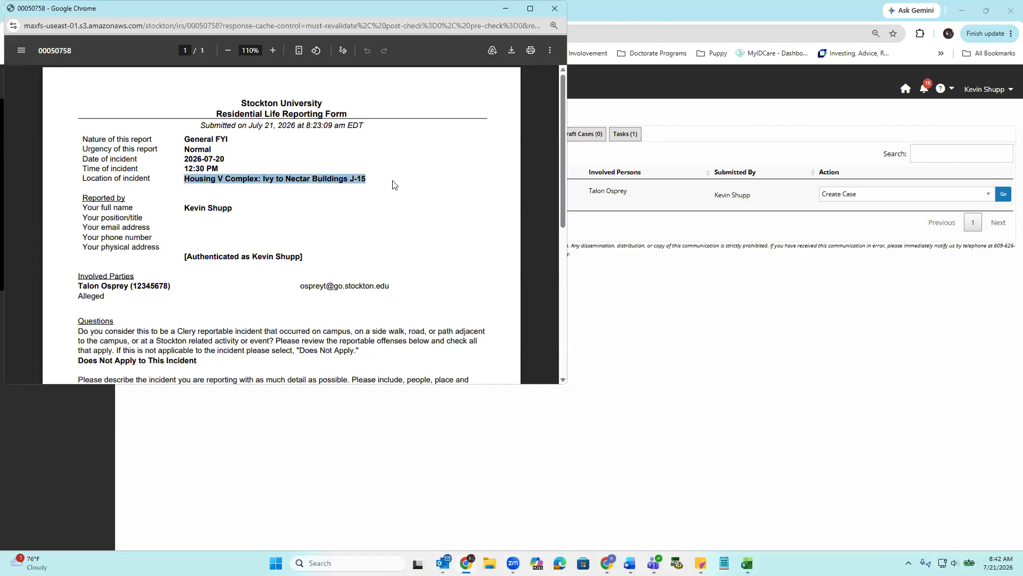
double_click(216, 160)
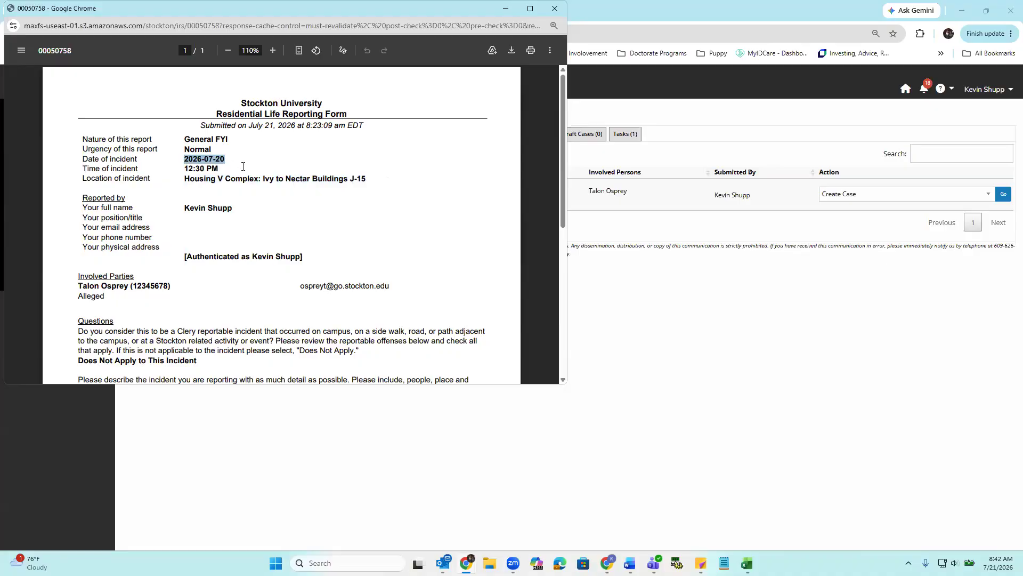
drag(182, 169, 83, 169)
drag(171, 207, 239, 207)
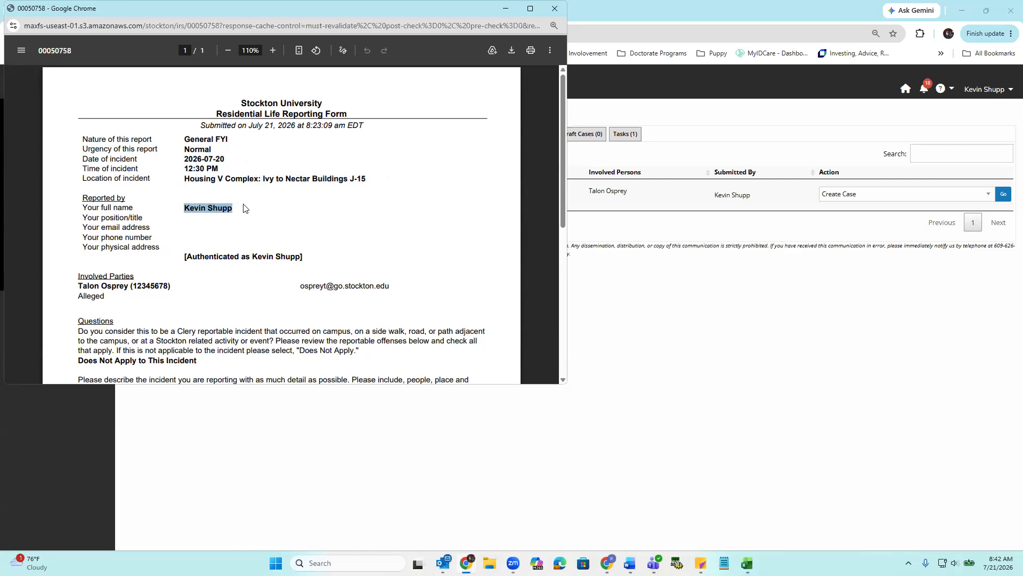
scroll(144, 242, down, 1)
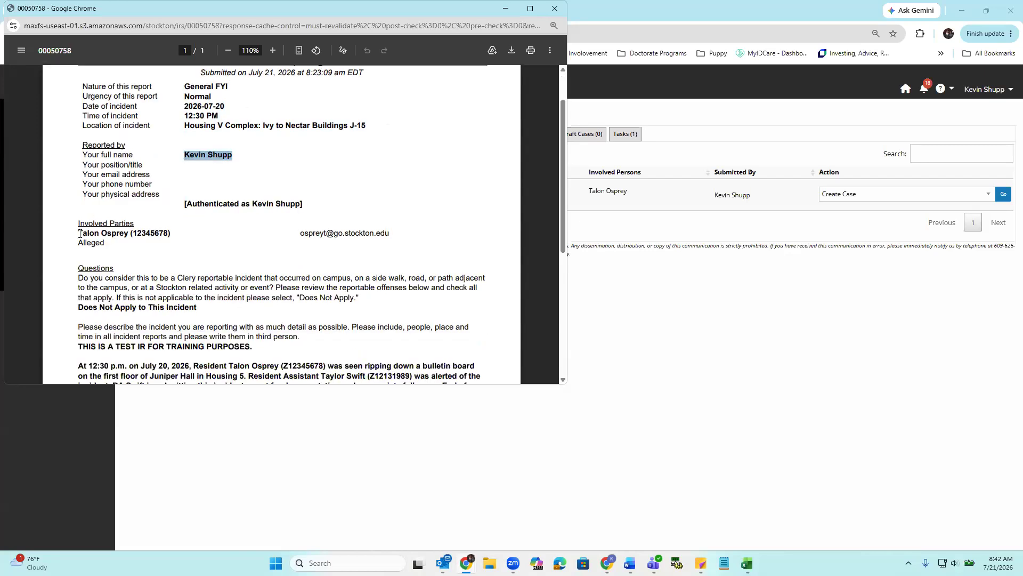
click(164, 236)
triple_click(163, 235)
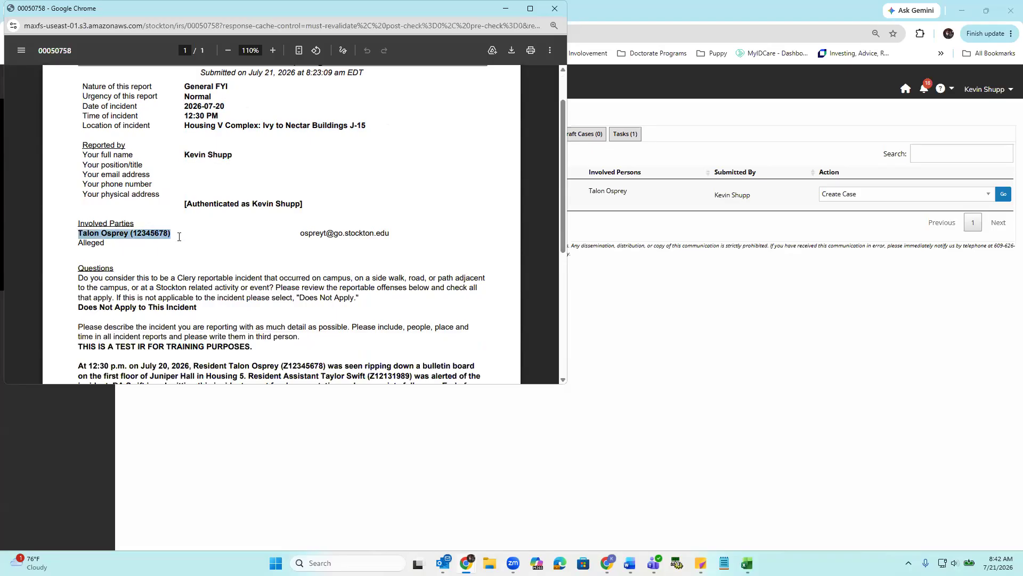
double_click(82, 245)
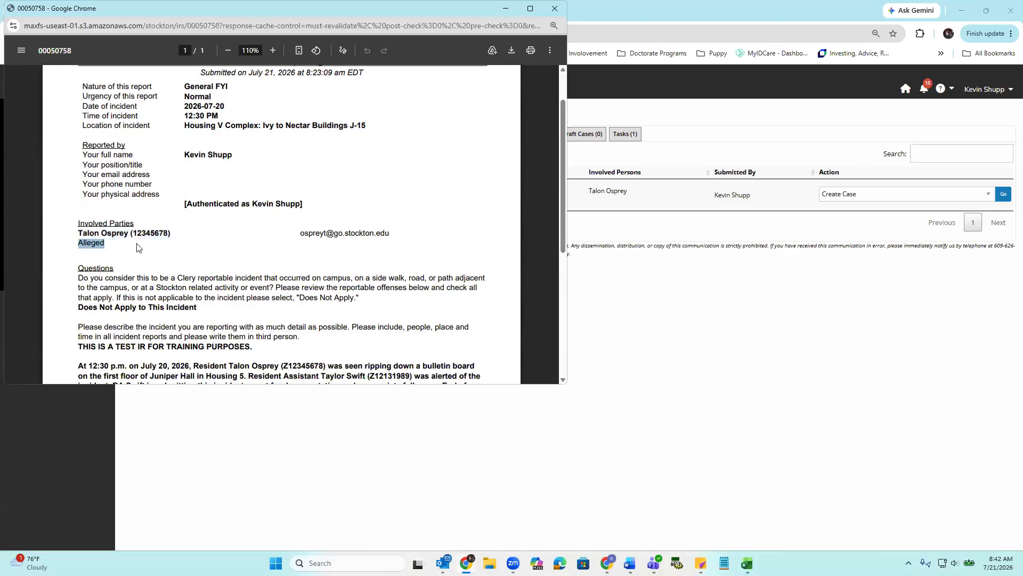
scroll(193, 244, down, 1)
click(292, 182)
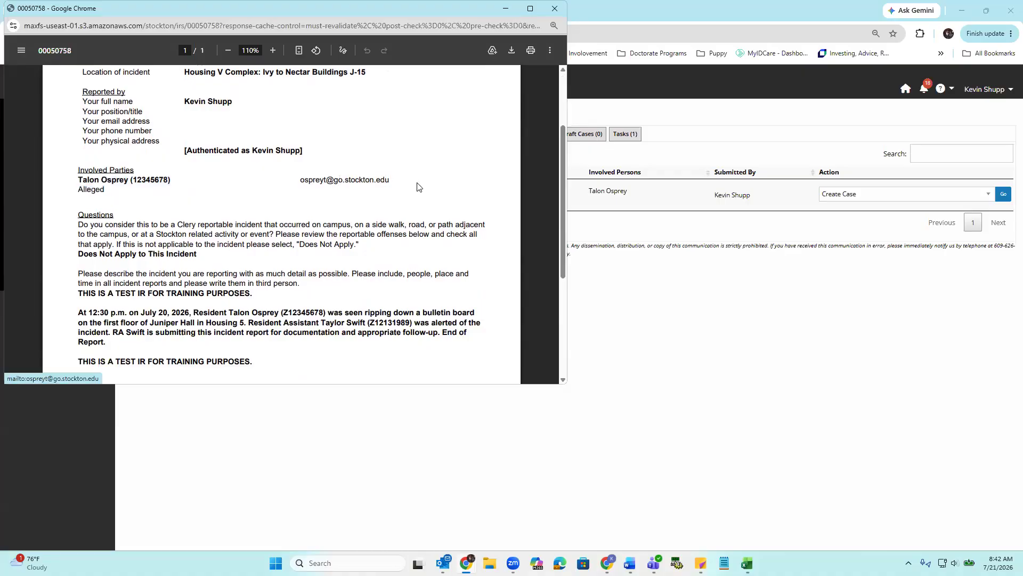
scroll(221, 213, down, 2)
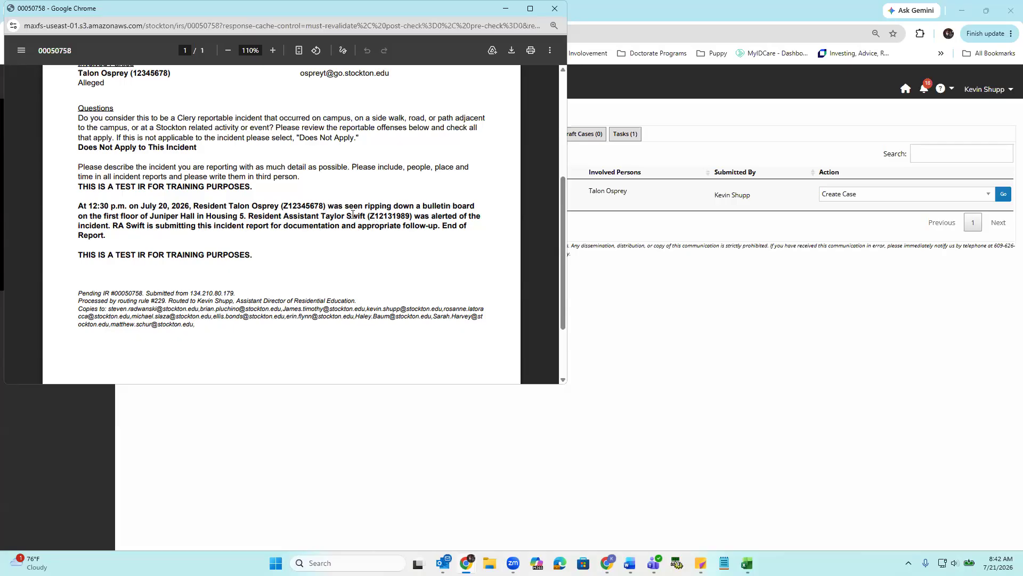
scroll(283, 254, up, 1)
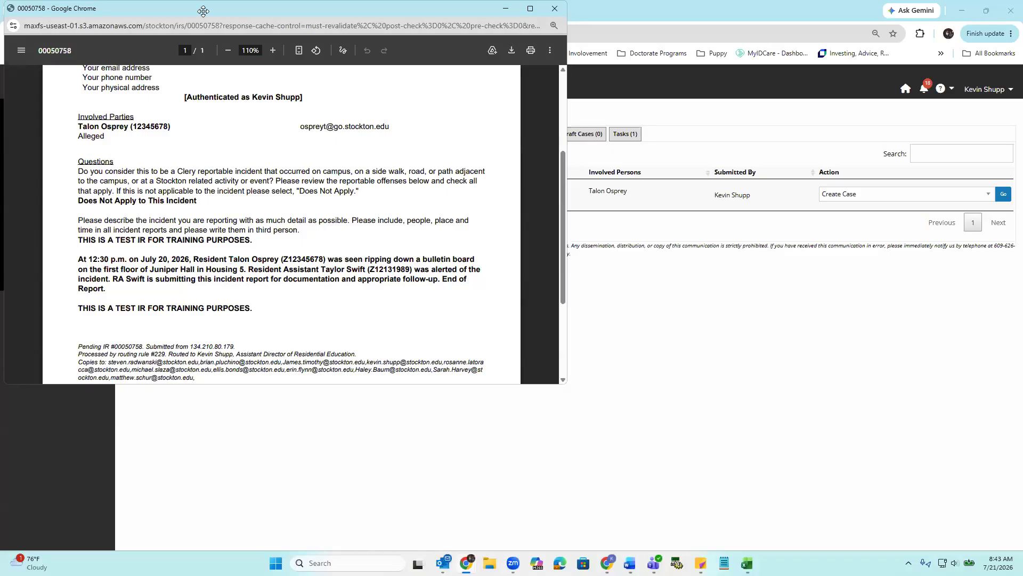
- Close the report document and start the Create Case action for the pending incident report
click(949, 222)
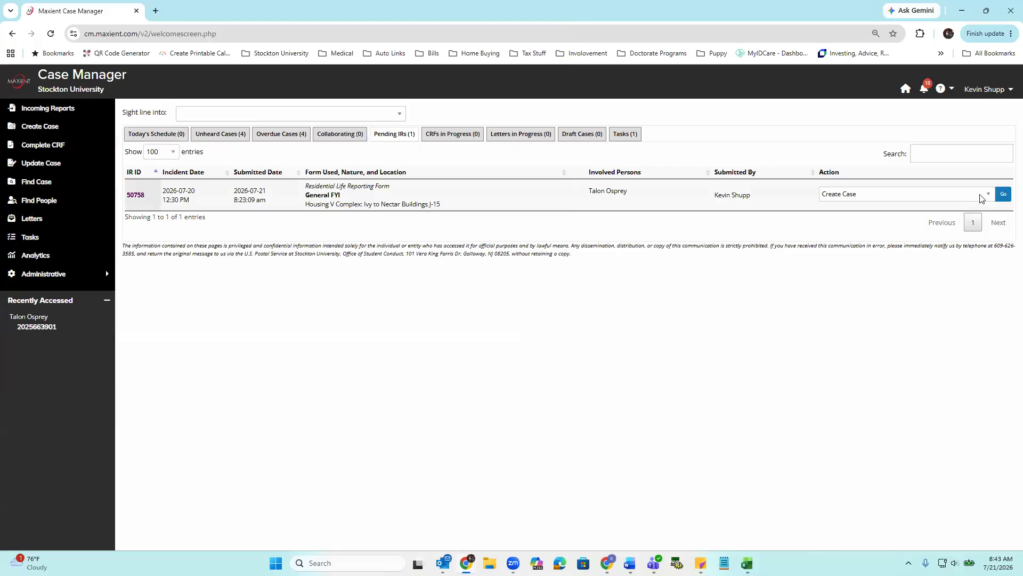
click(989, 194)
click(901, 232)
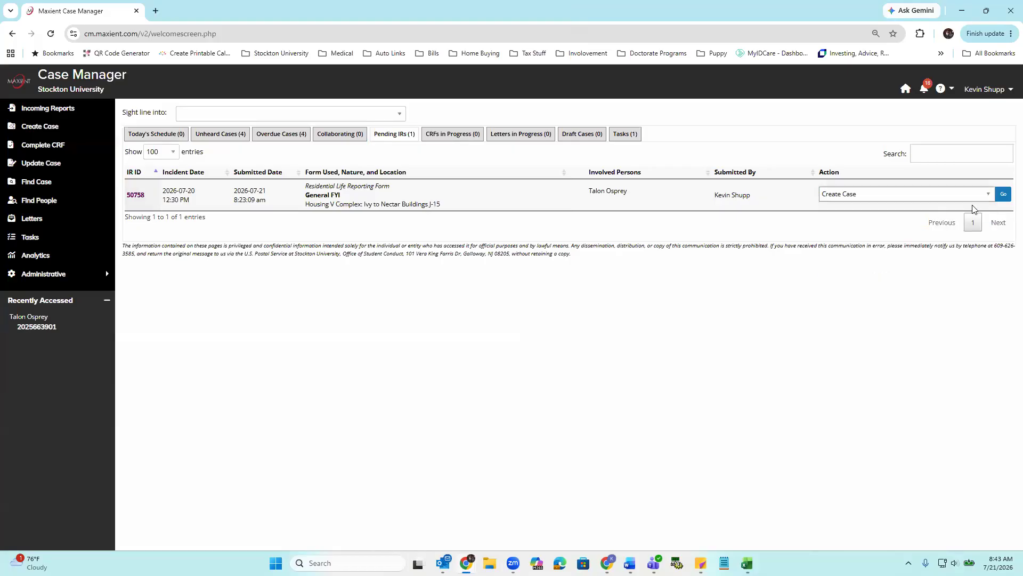
click(1004, 197)
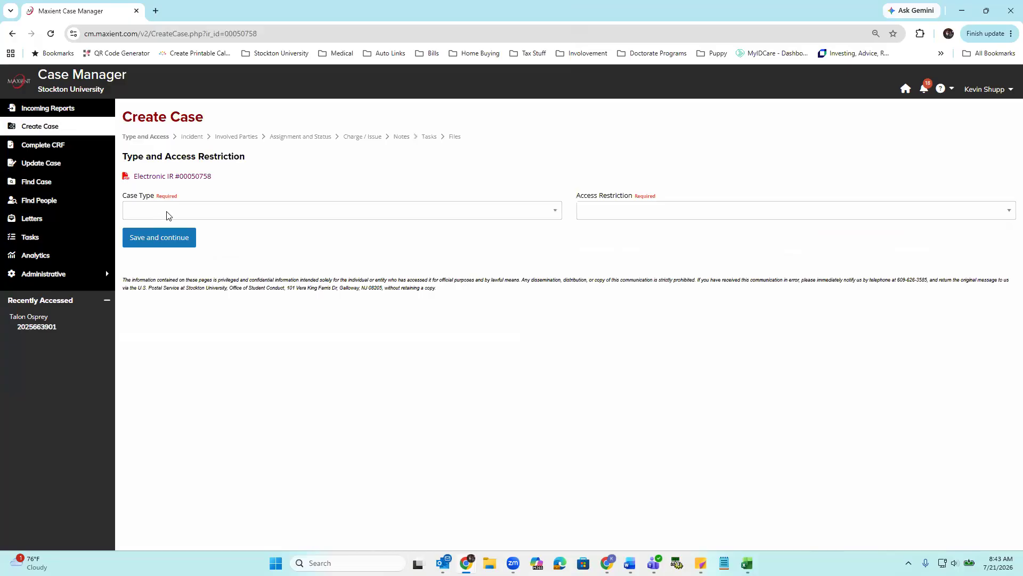
- Set the new case's Case Type to Residential Life
click(171, 211)
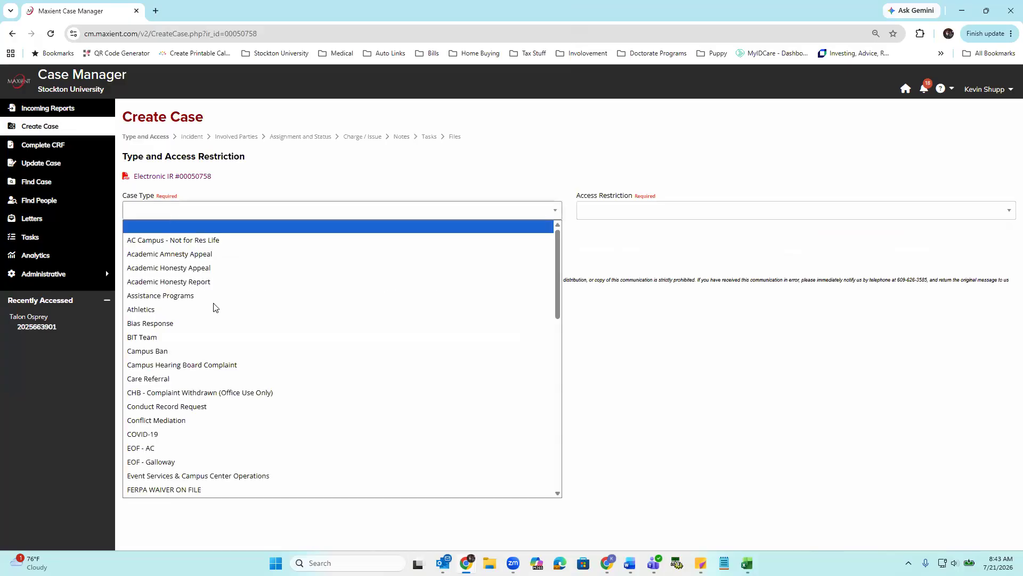
scroll(213, 325, down, 10)
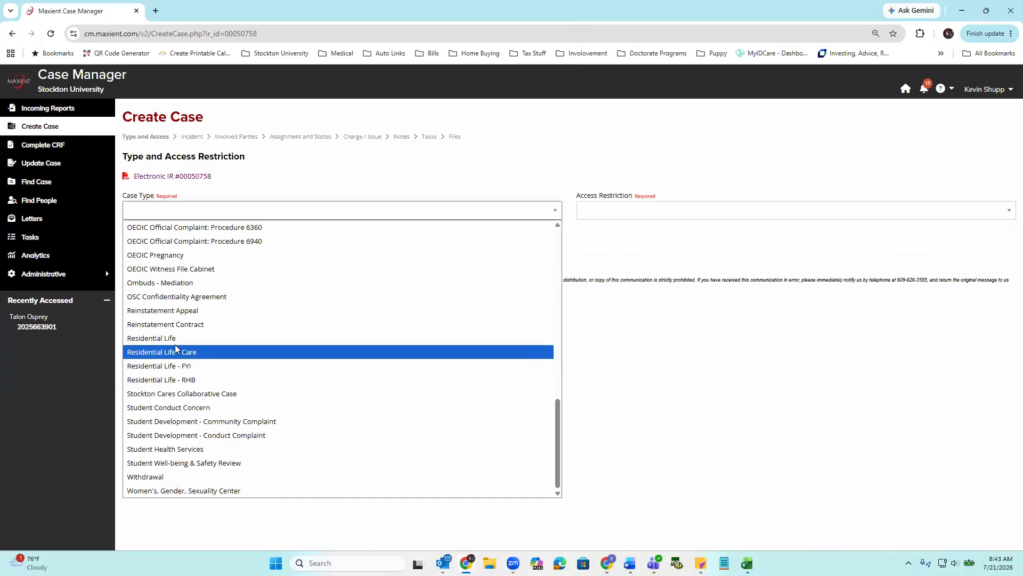
text(res)
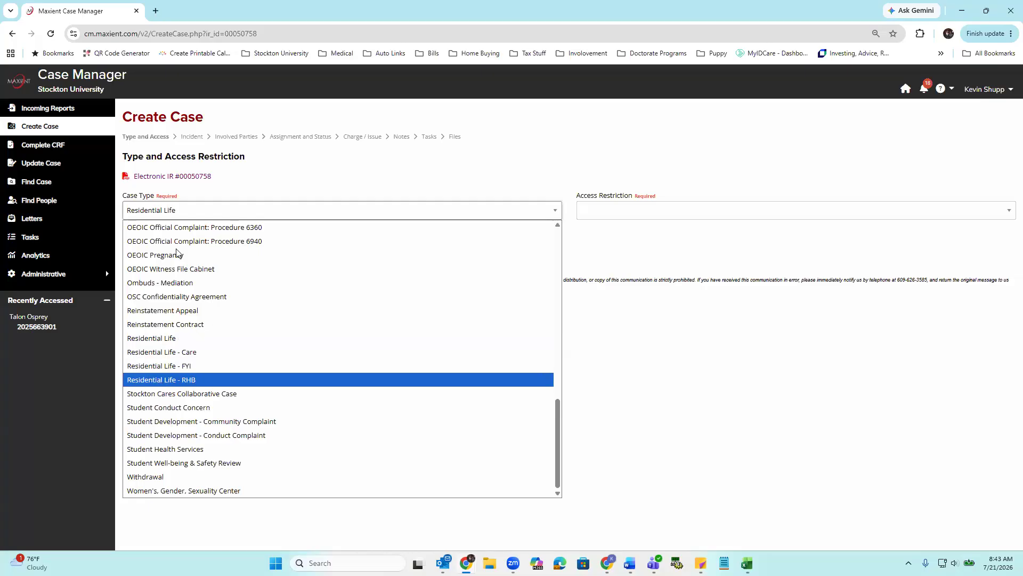
click(163, 341)
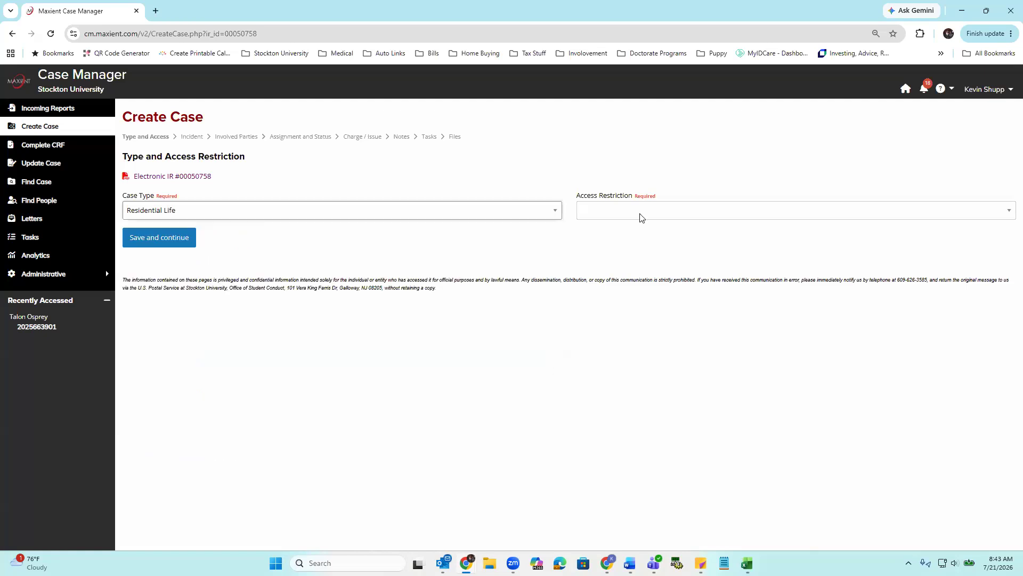
- Set the Access Restriction to Res Life and save to continue to the Incident page
click(626, 212)
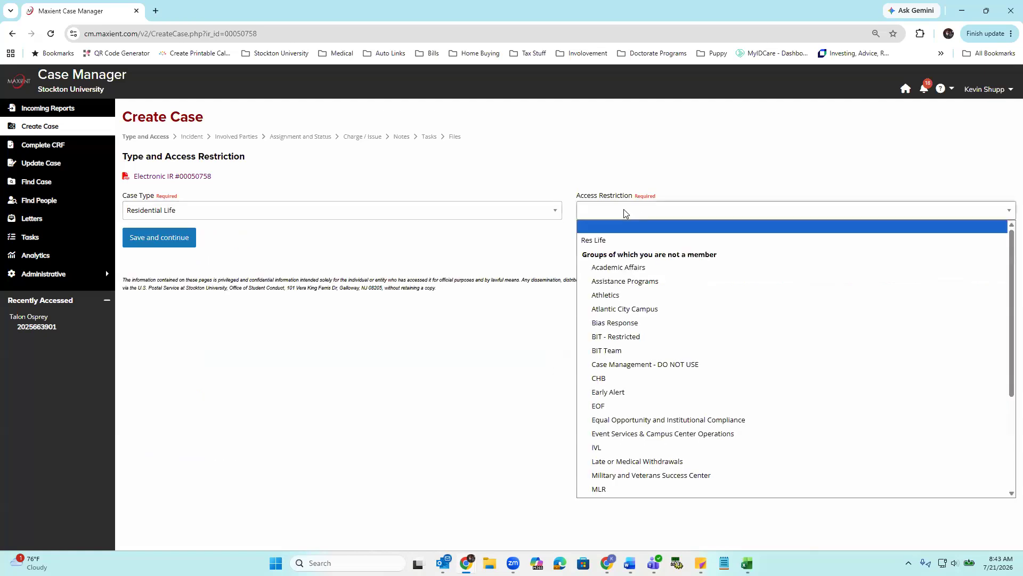
key(Down)
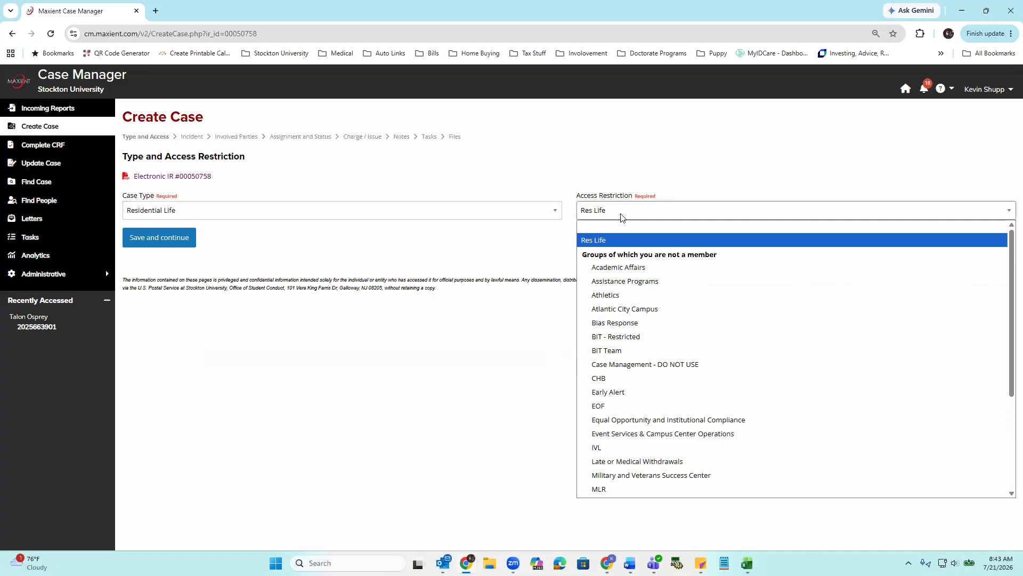
click(614, 243)
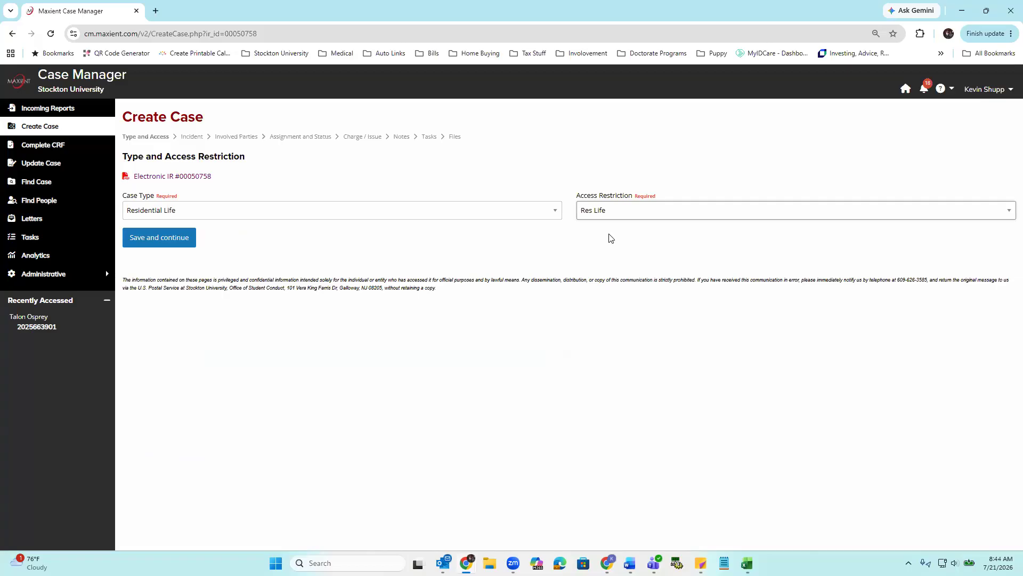
click(162, 240)
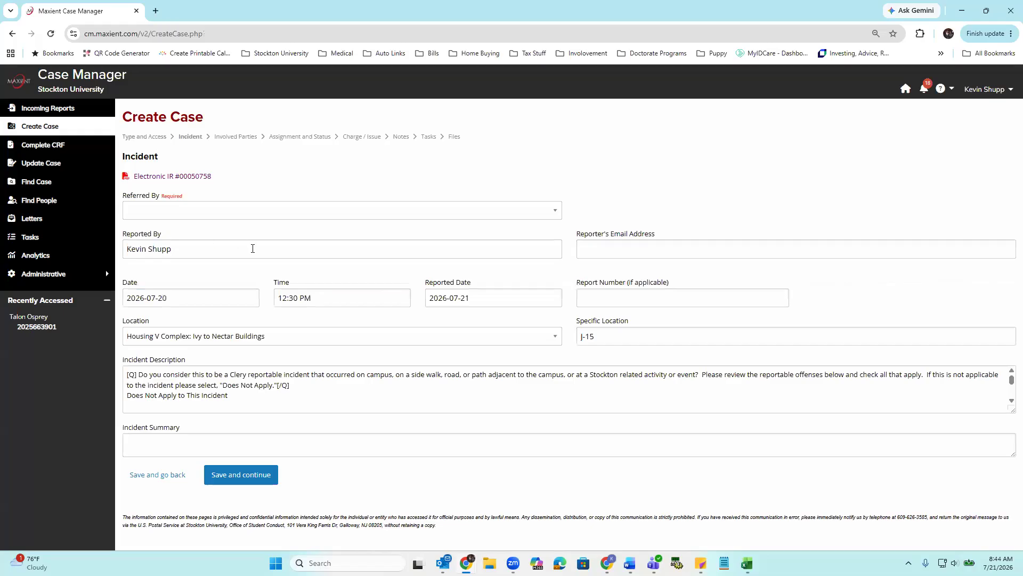
- Set Referred By to Residential Life and enlarge the Incident Description box to review the full narrative
click(200, 211)
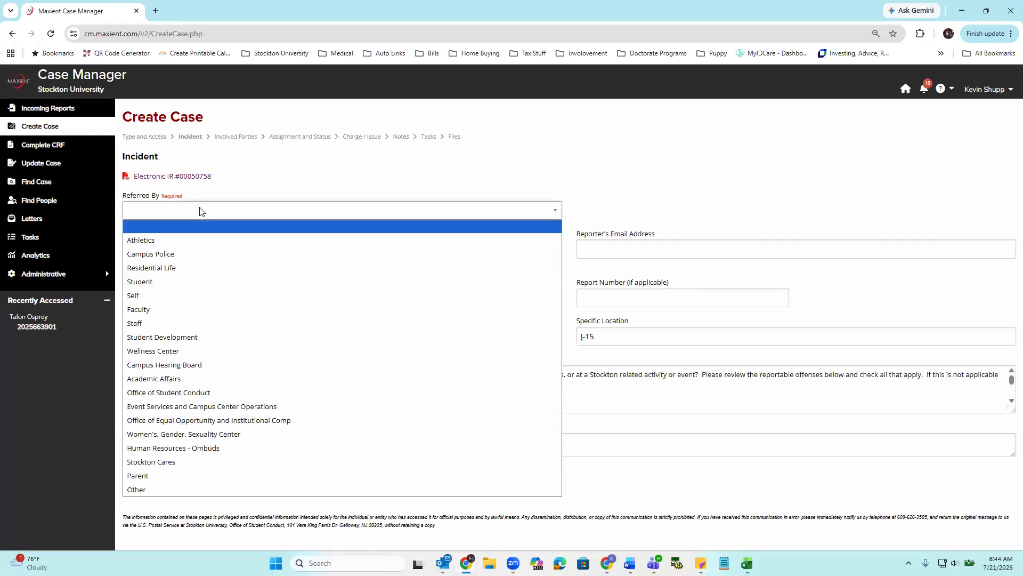
click(163, 269)
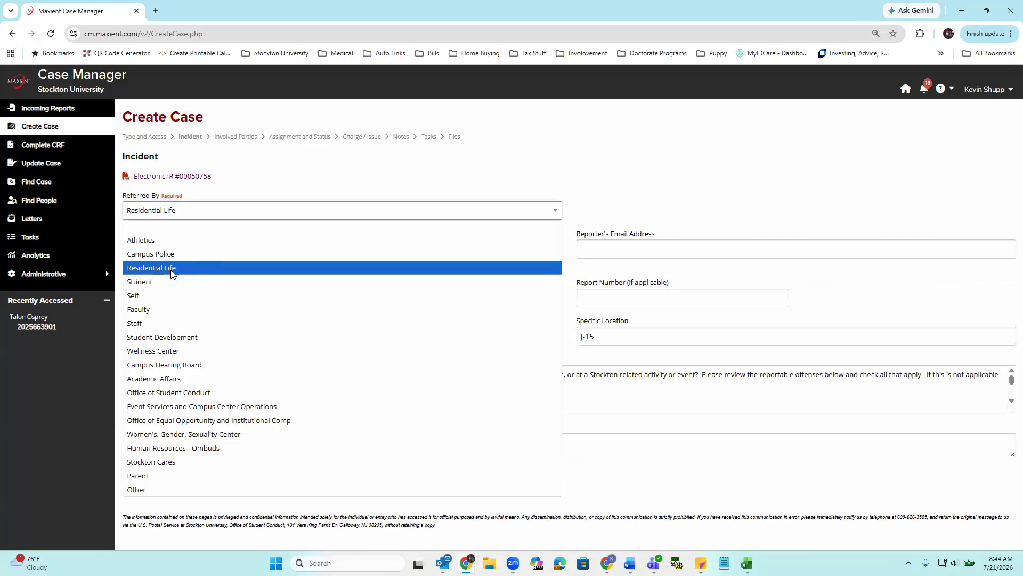
click(172, 272)
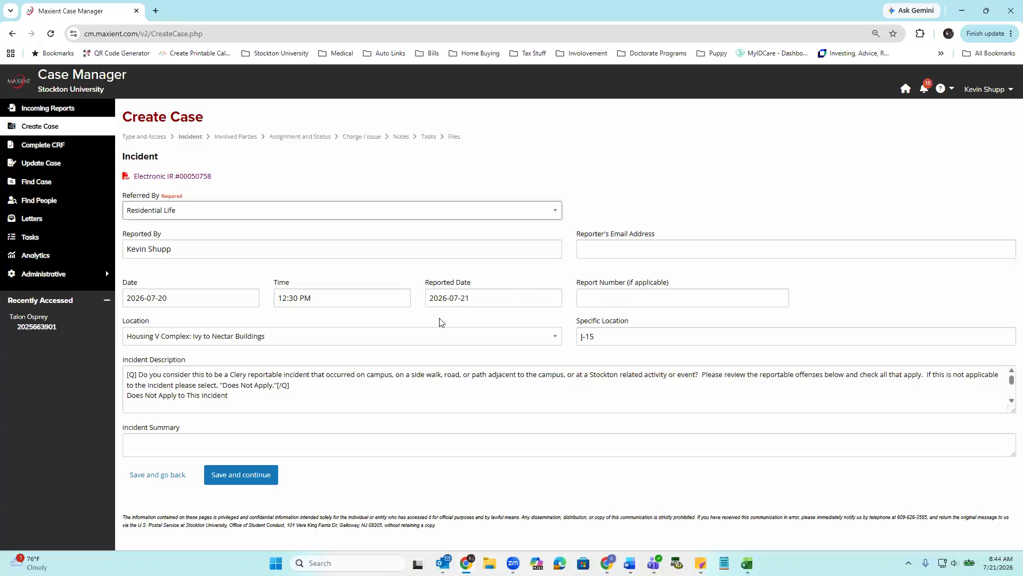
drag(1012, 406, 1011, 458)
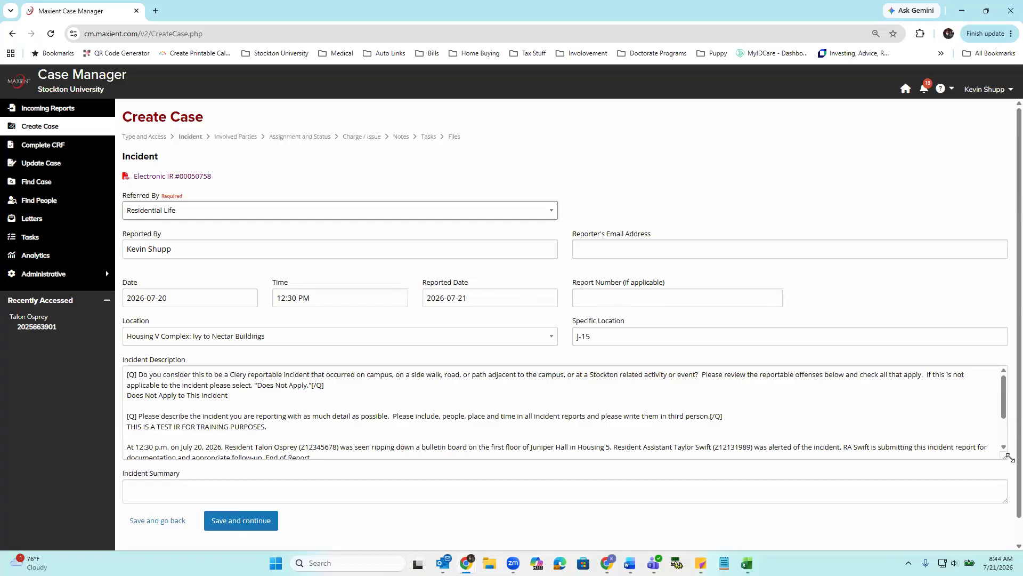
scroll(804, 436, down, 3)
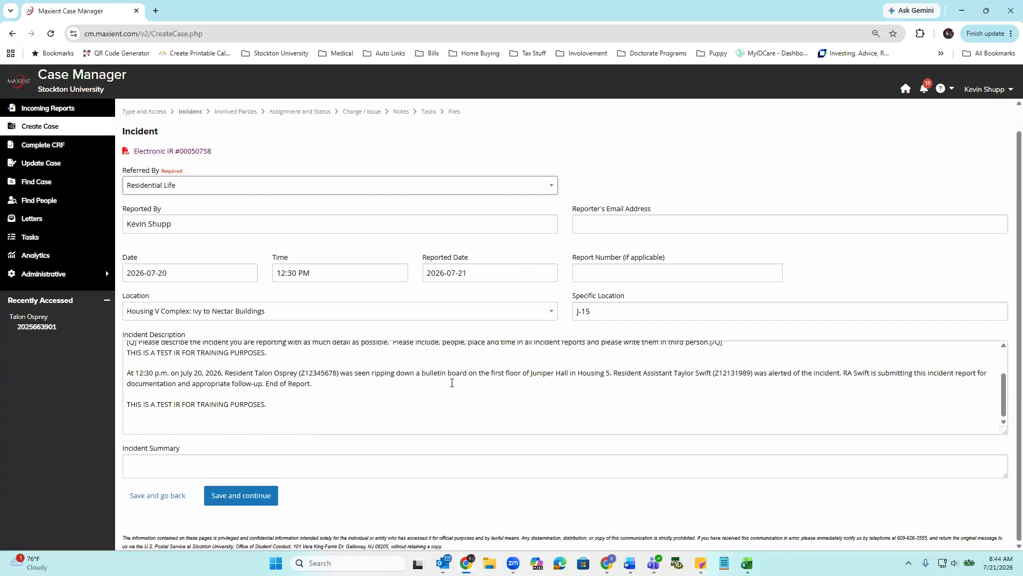
- Save the Incident page with the Incident Summary left blank and review the Role options for the listed involved party
click(443, 464)
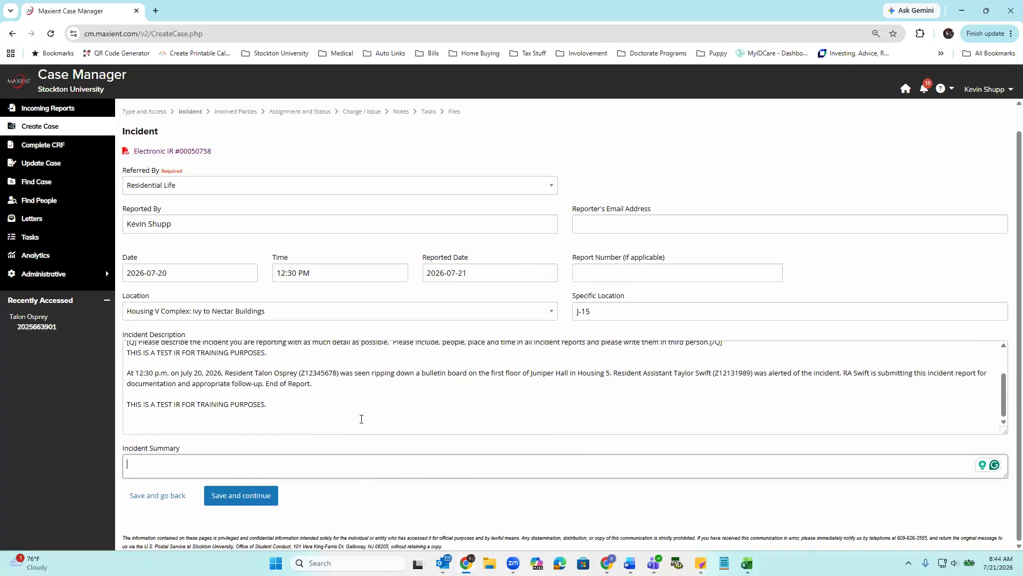
click(248, 495)
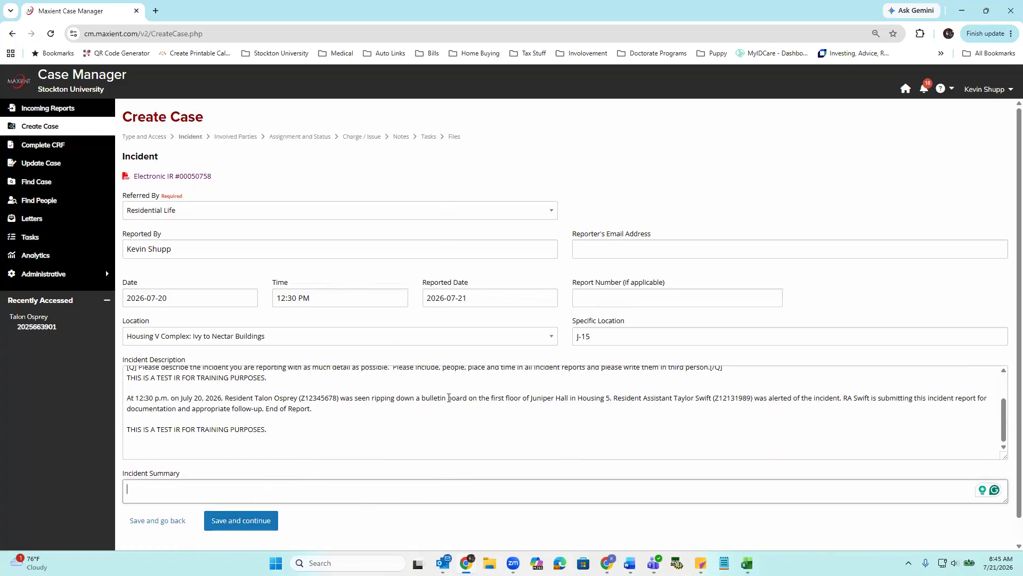
click(240, 525)
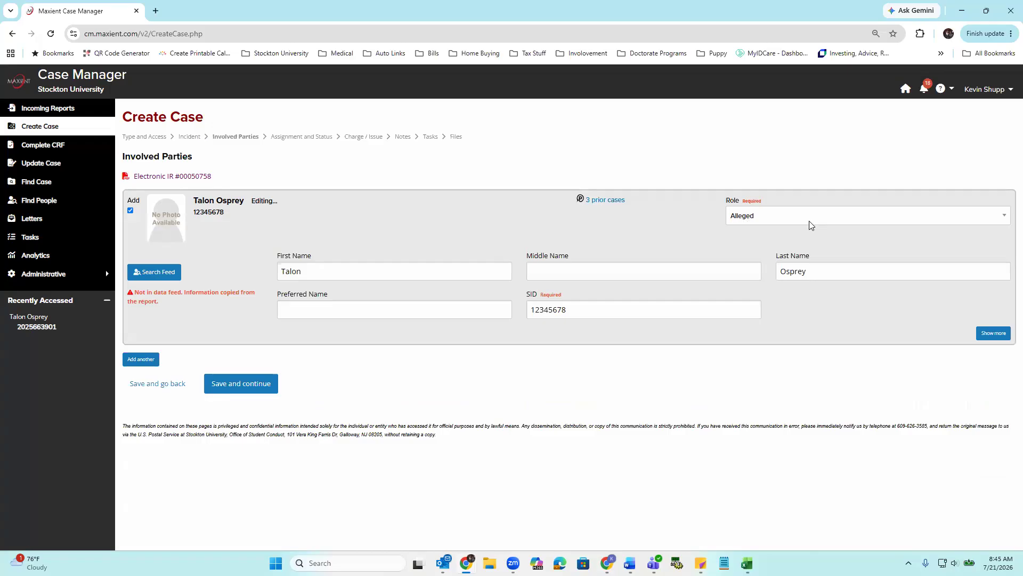
click(782, 219)
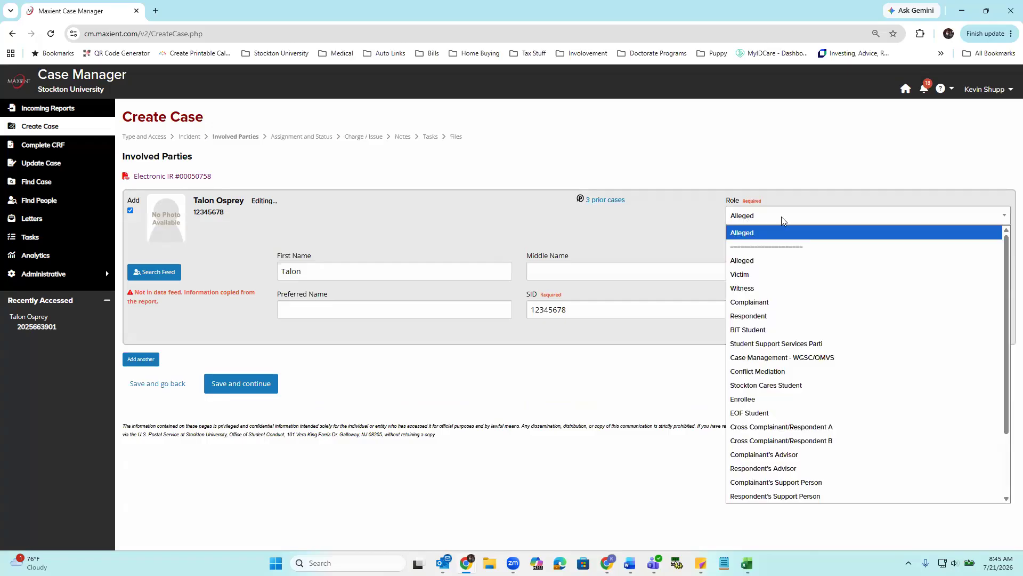
click(781, 217)
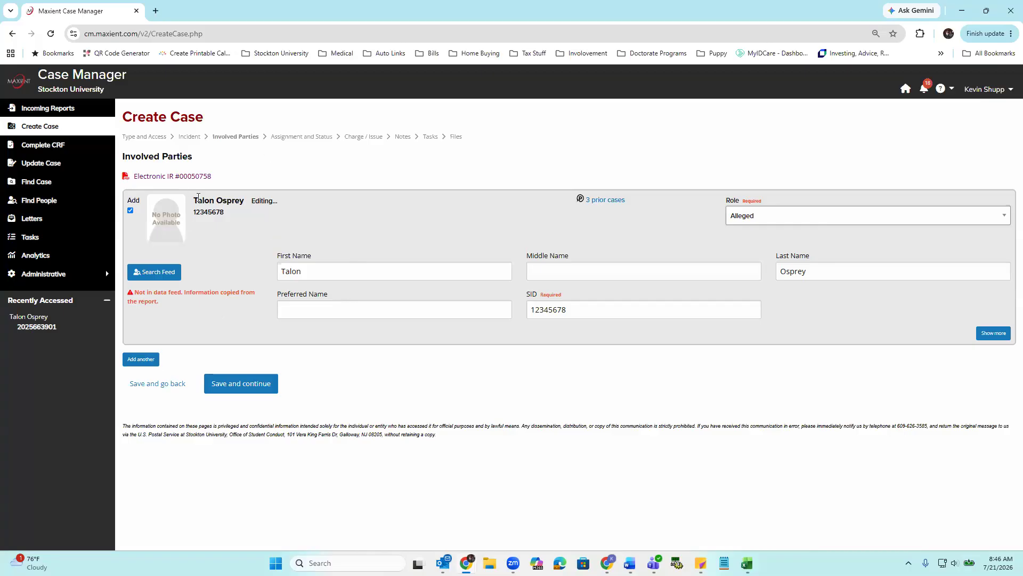
- Try adding a second involved party with the role Alleged and exclude that blank entry from the case
click(141, 359)
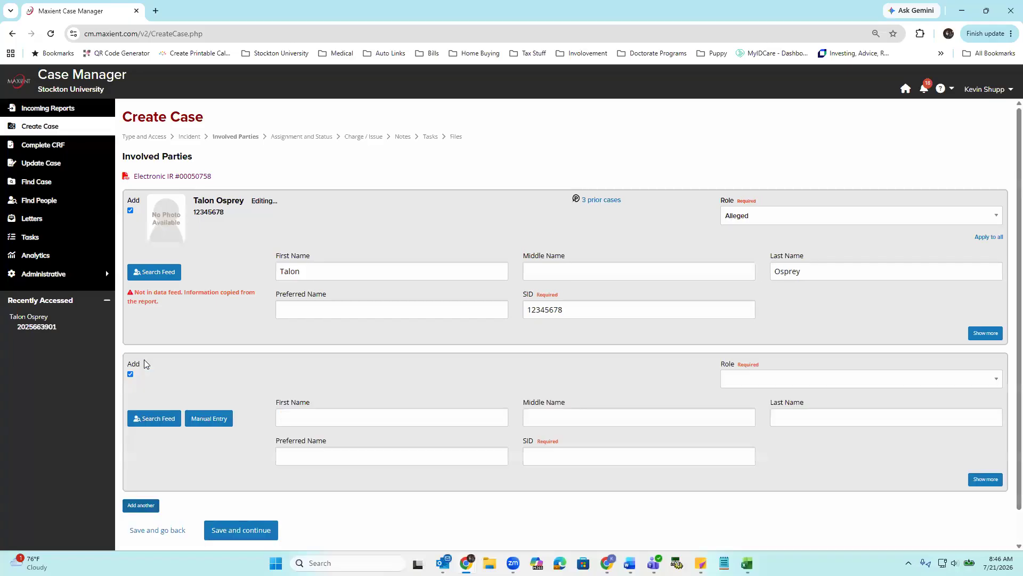
scroll(268, 324, down, 1)
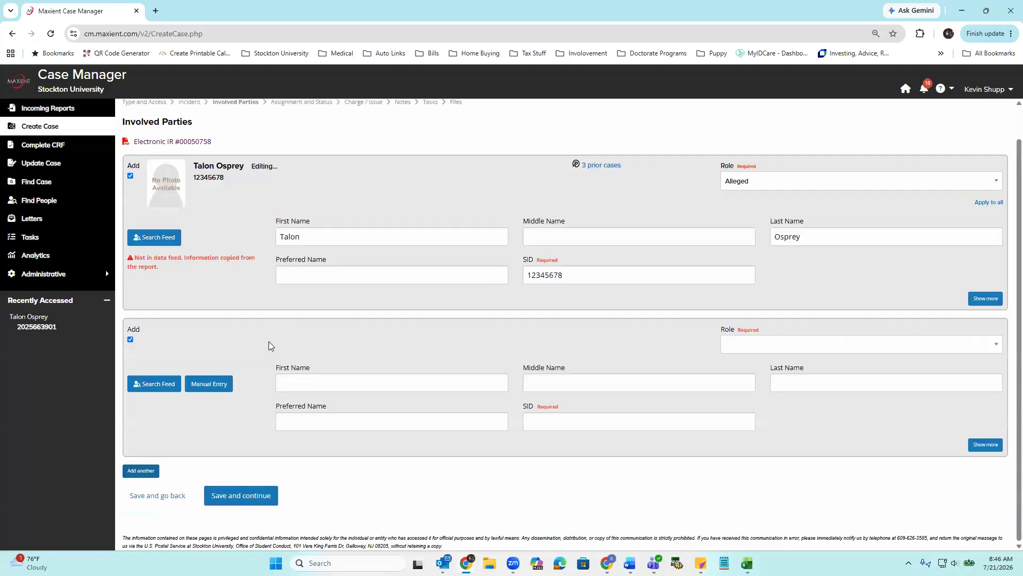
click(158, 384)
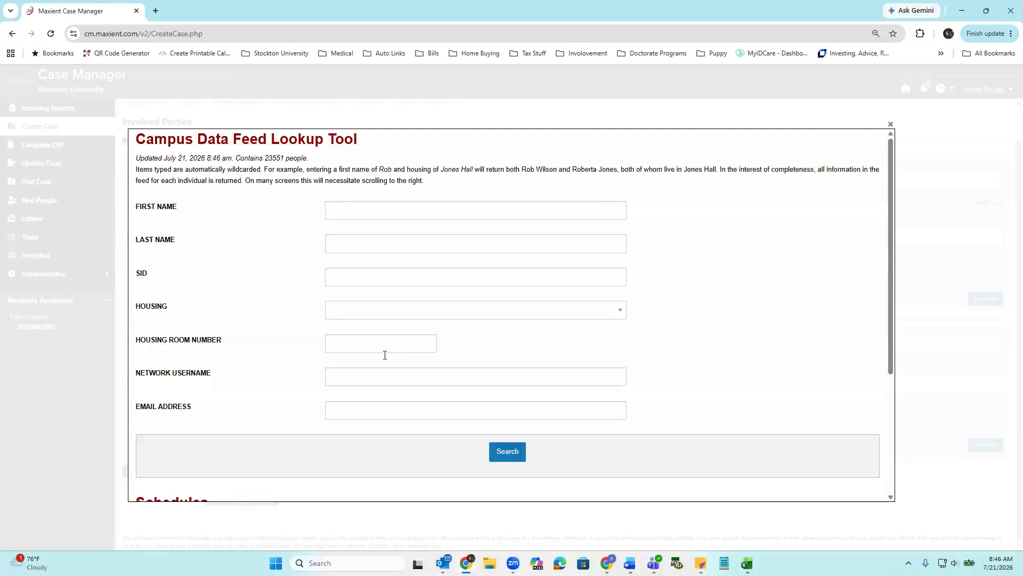
click(890, 126)
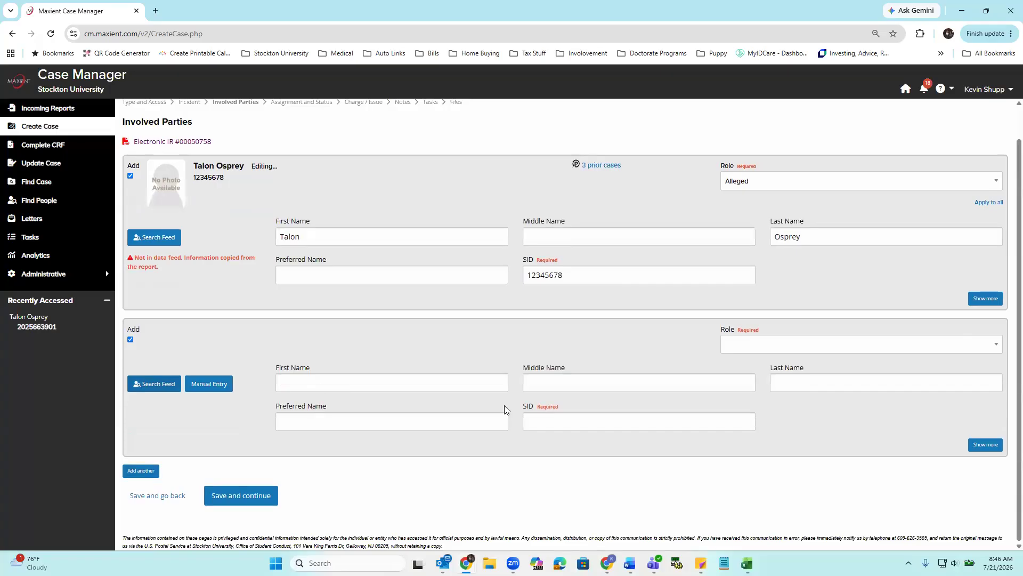
click(773, 346)
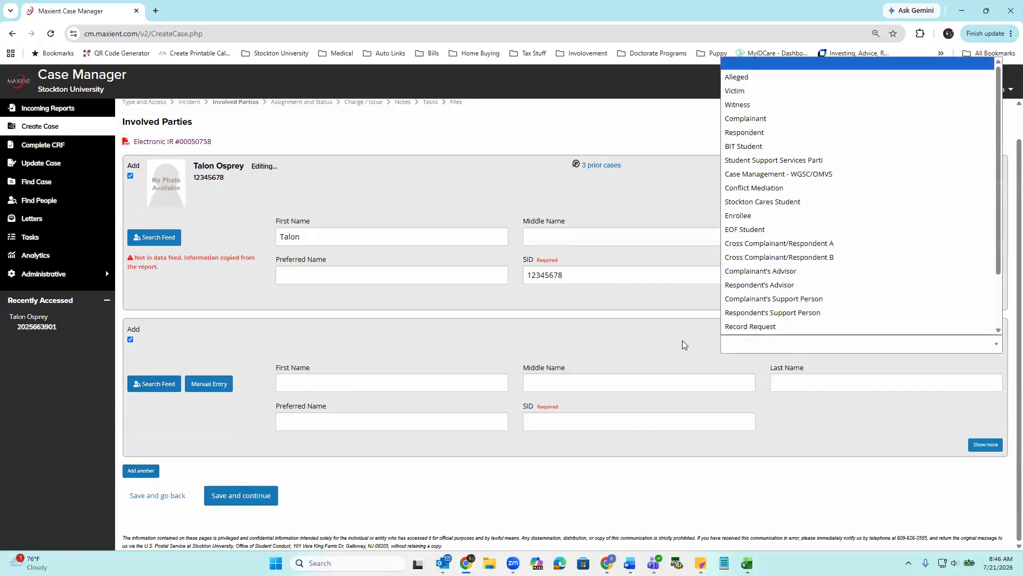
click(731, 81)
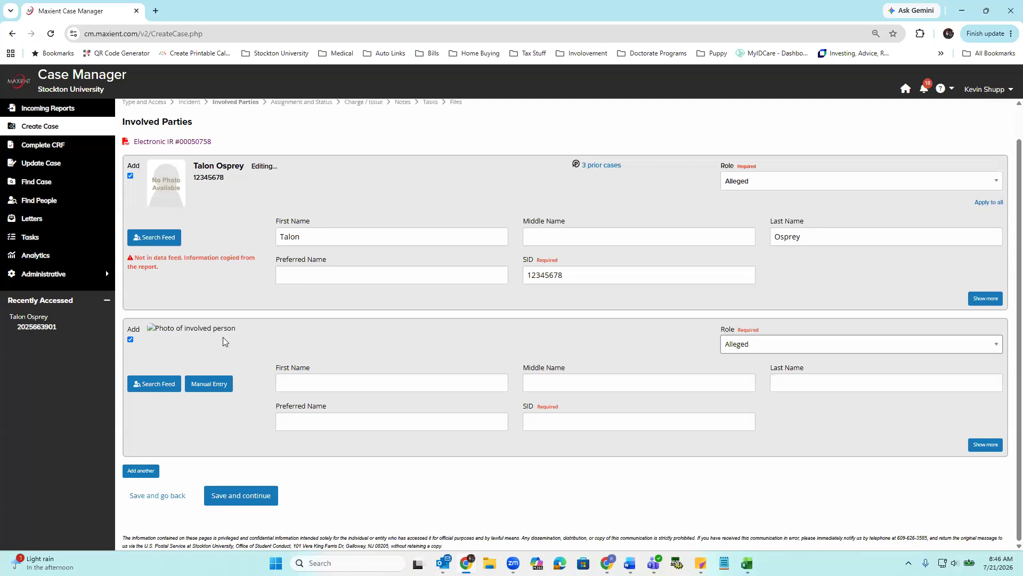
click(130, 340)
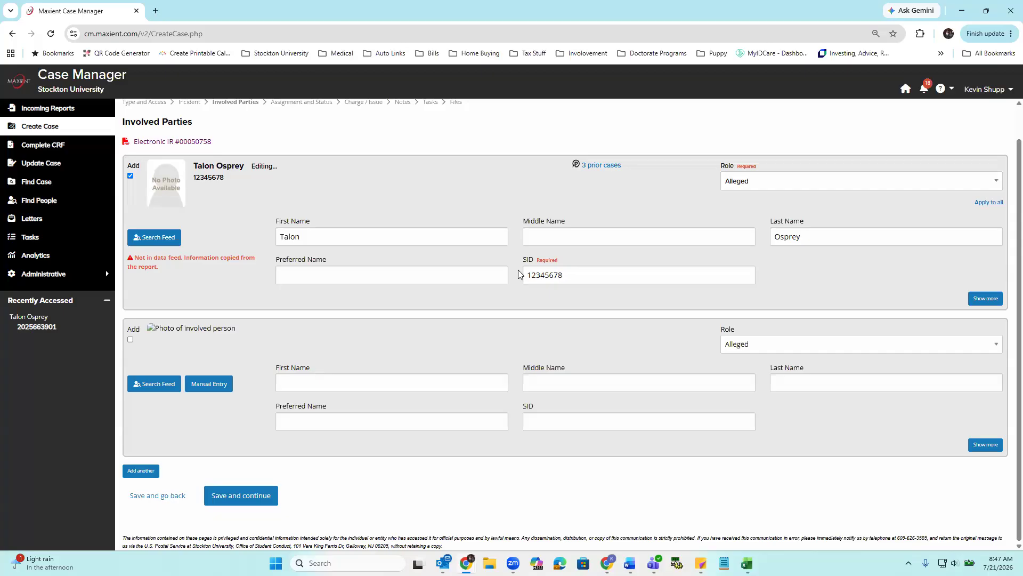
- Save the Involved Parties page and set the Home Office to Residential Life on Assignment and Status
click(255, 495)
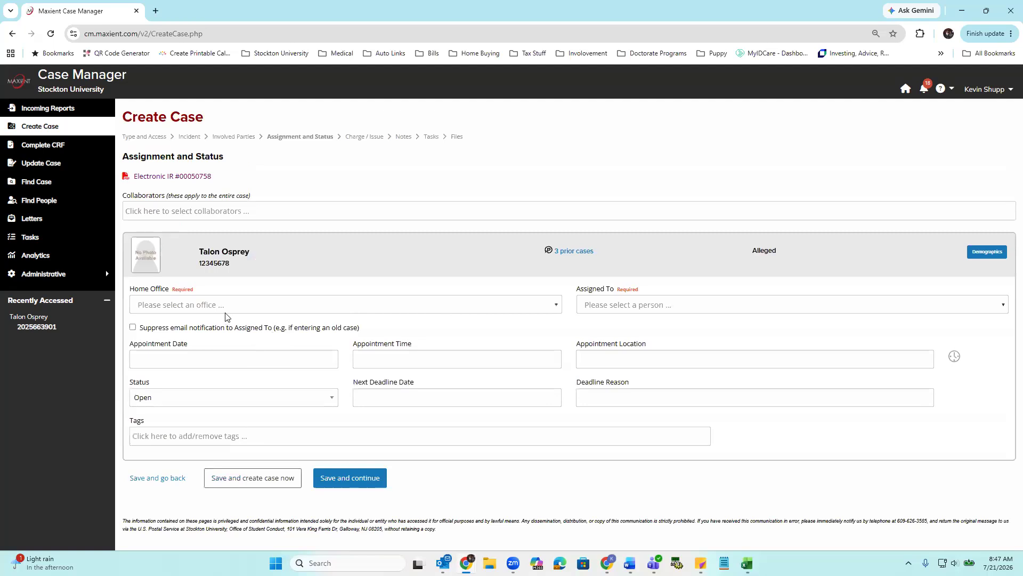
click(205, 305)
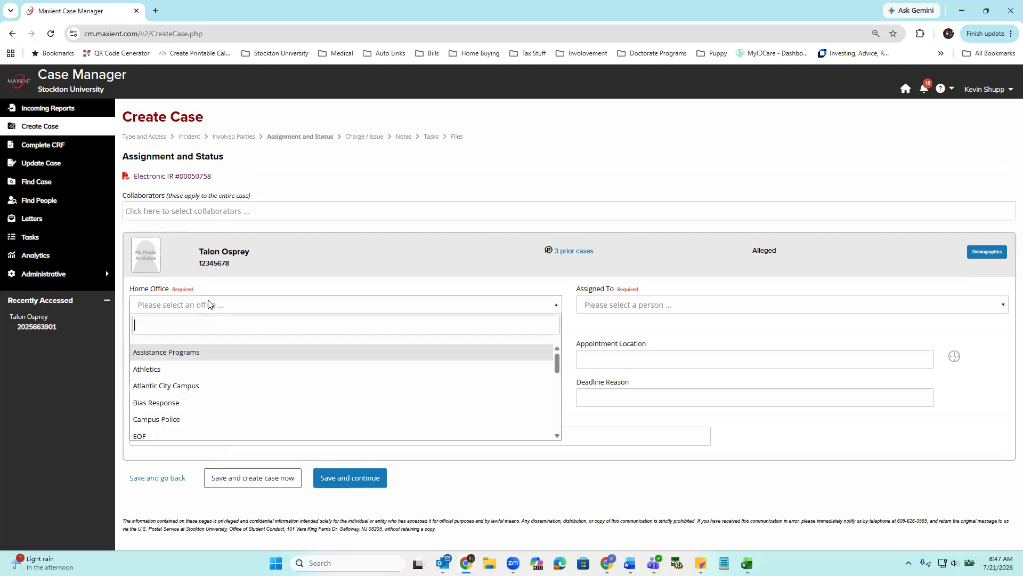
text(res)
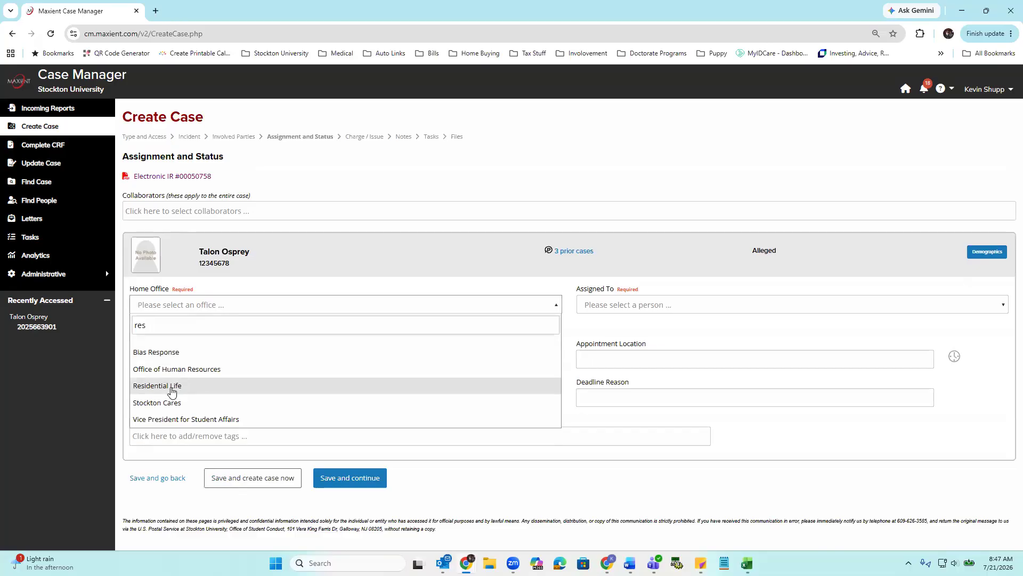
click(171, 391)
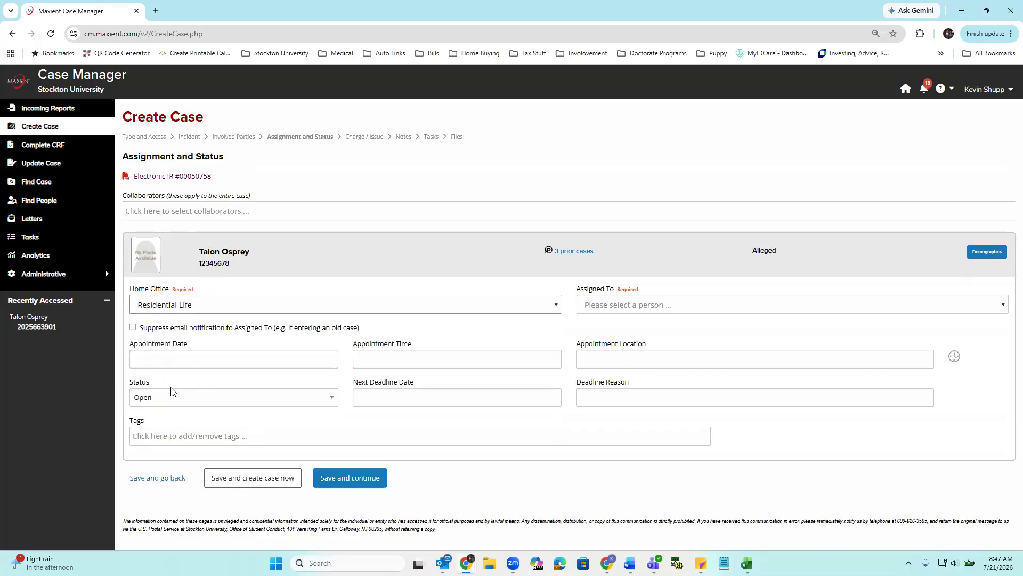
- Assign the case to the Assistant Director for Residential Education and check the student's schedule information
click(612, 308)
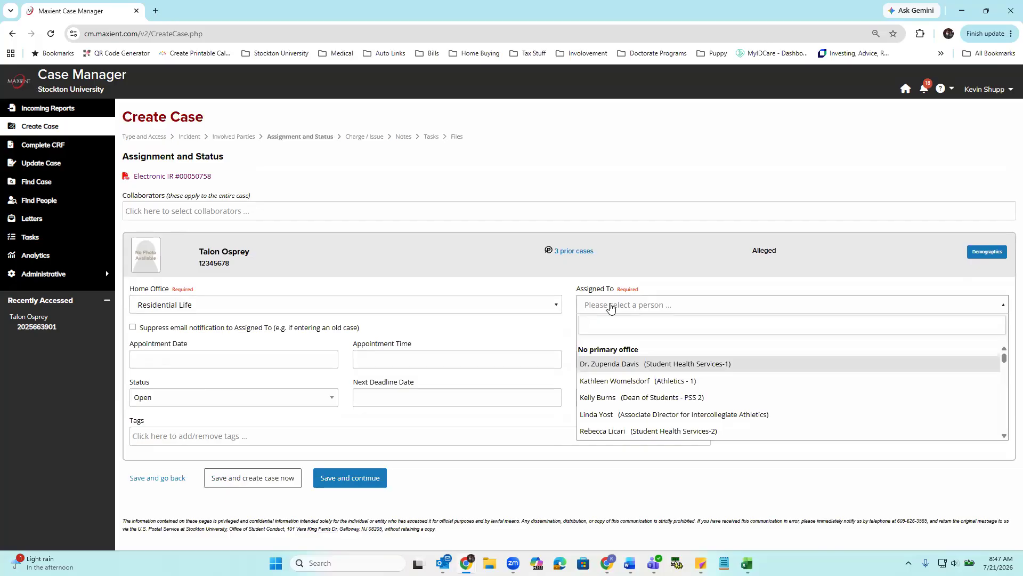
text(shup)
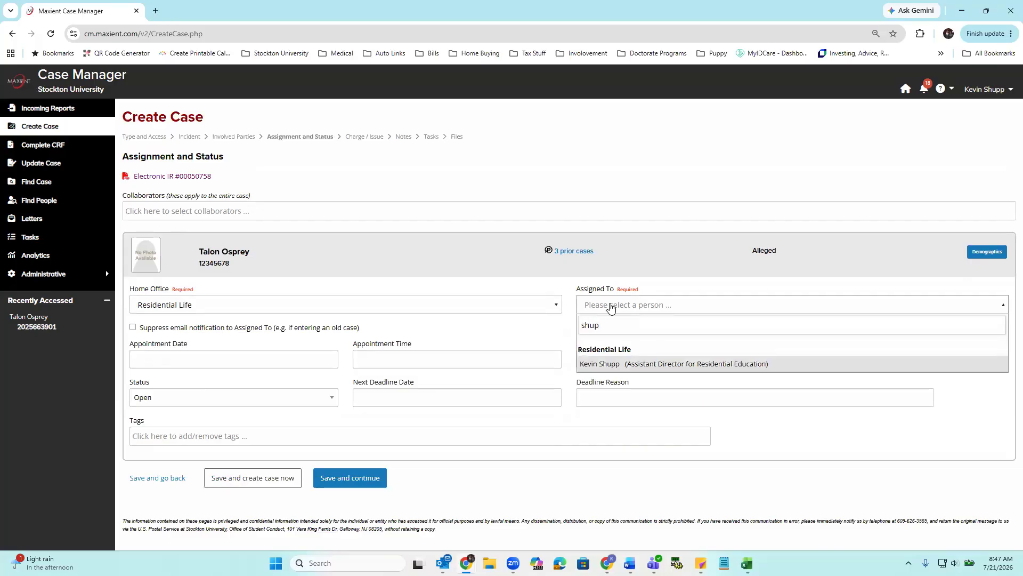
click(631, 366)
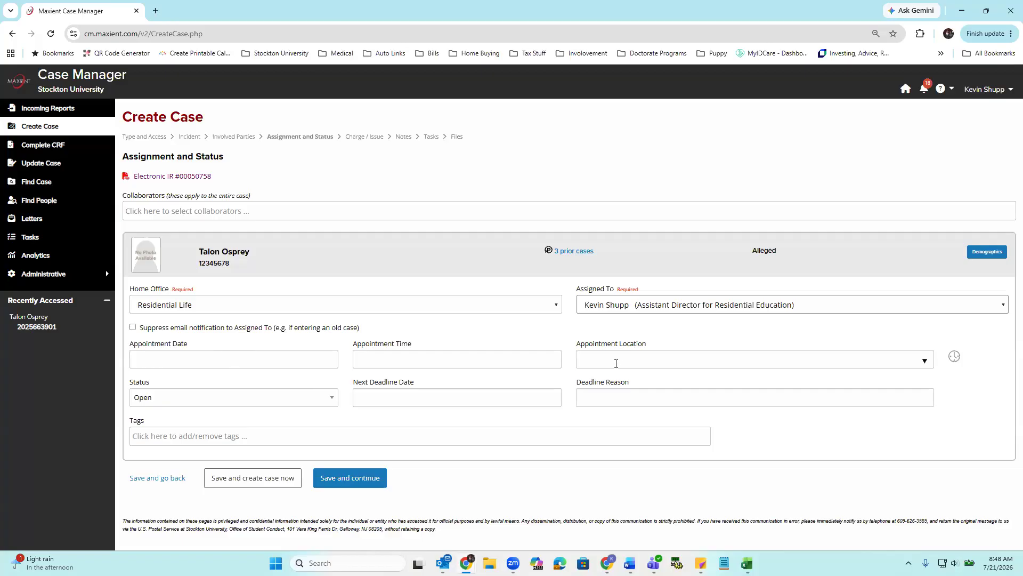
click(954, 359)
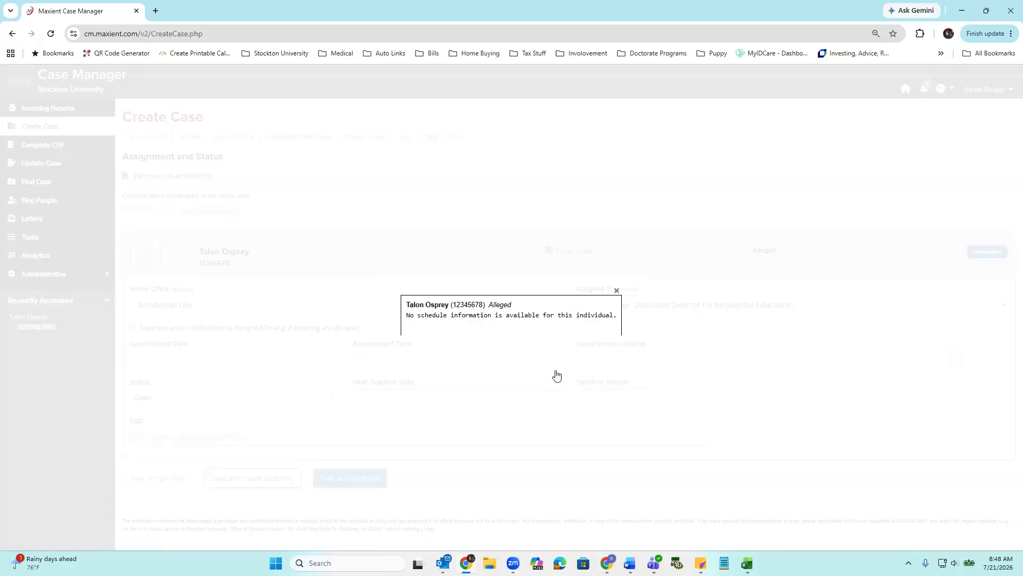
click(616, 293)
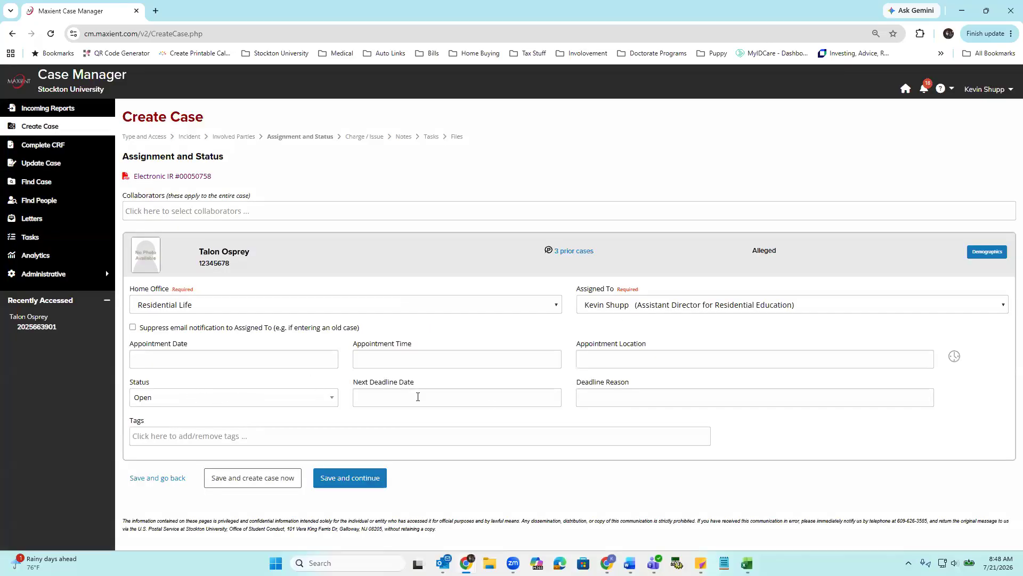
- Search the available case tags for "dis" and clear the search text
click(186, 442)
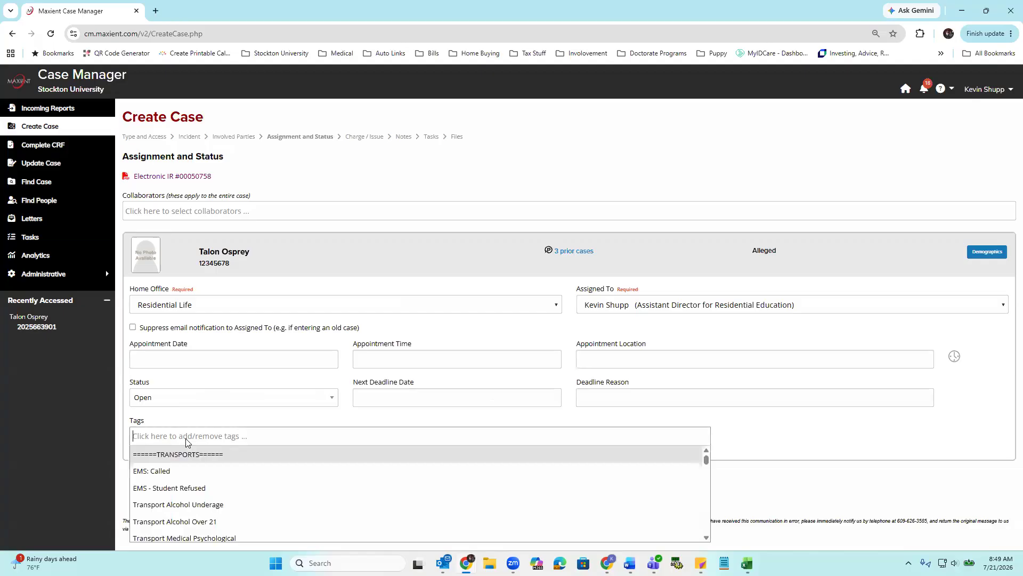
text(d)
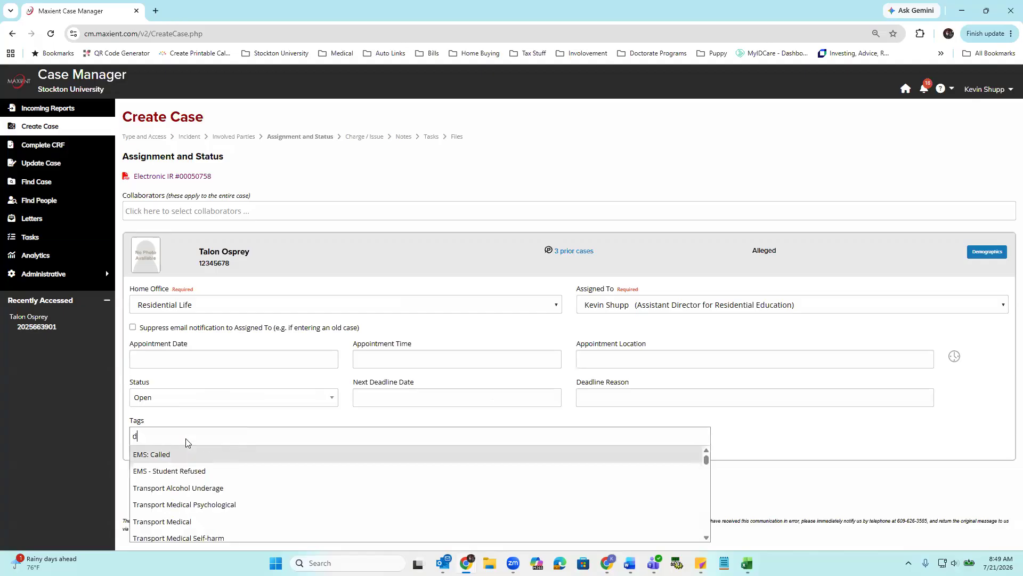
text(is)
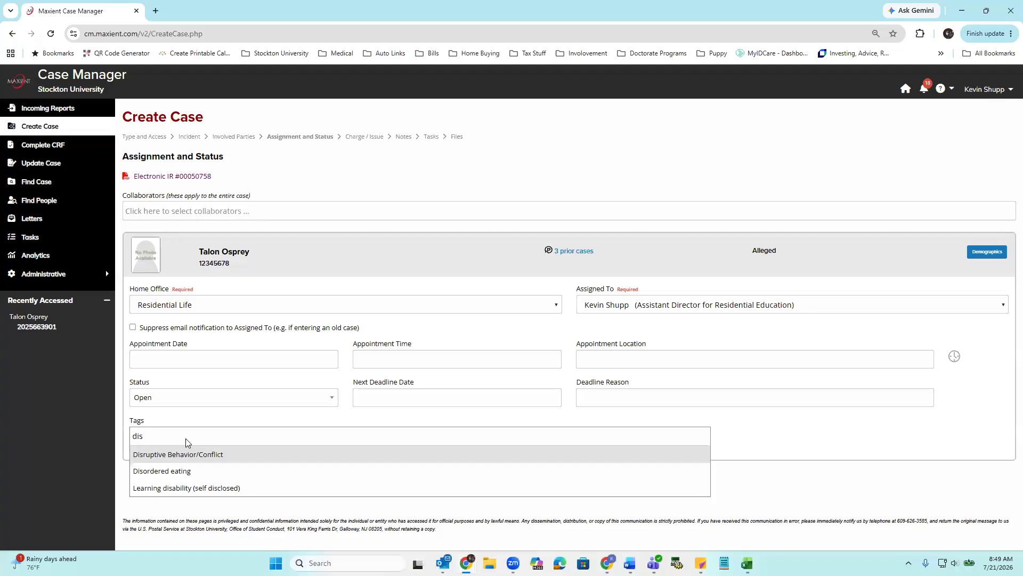
key(BackSpace)
key(BackSpace)
key(BackSpace)
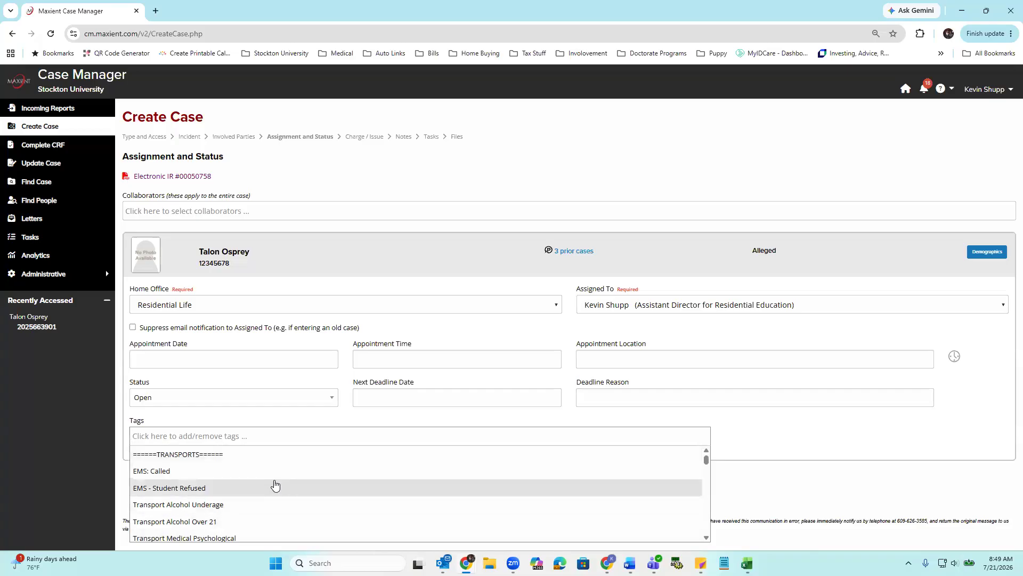
- Tag the case with Disruptive Behavior/Conflict and save to continue to the Charge / Issue page
scroll(276, 486, down, 3)
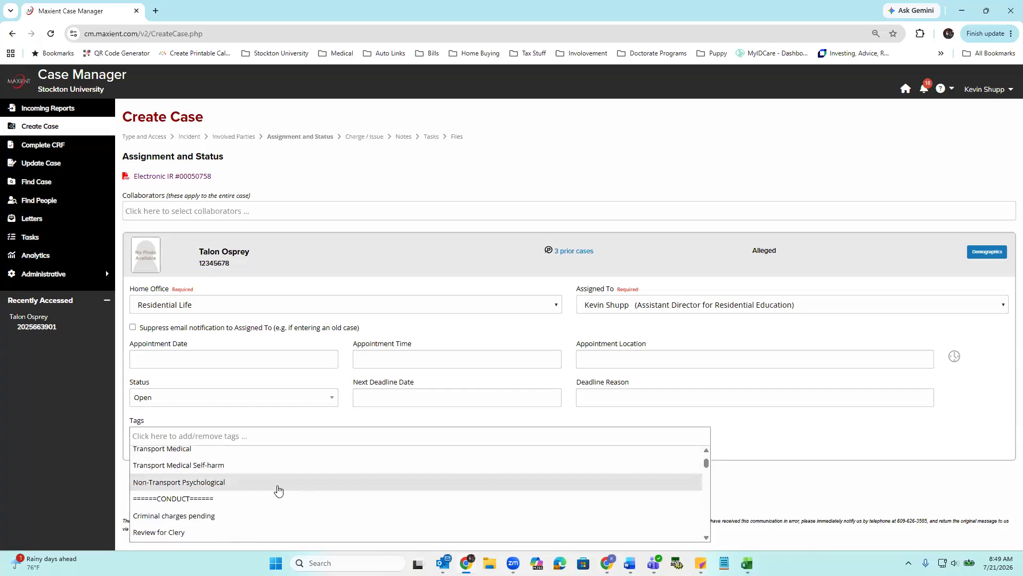
scroll(279, 490, down, 4)
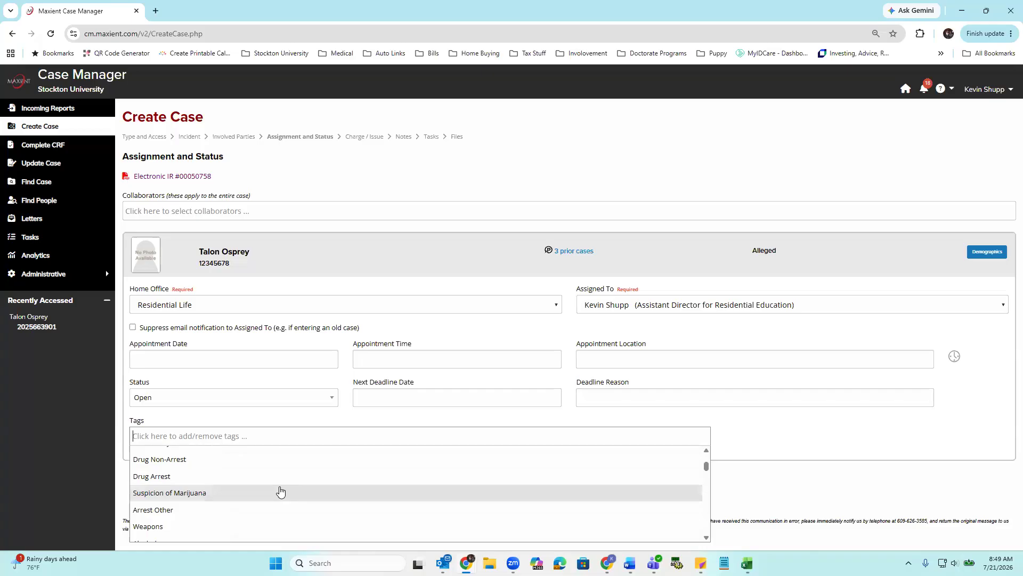
scroll(281, 491, down, 1)
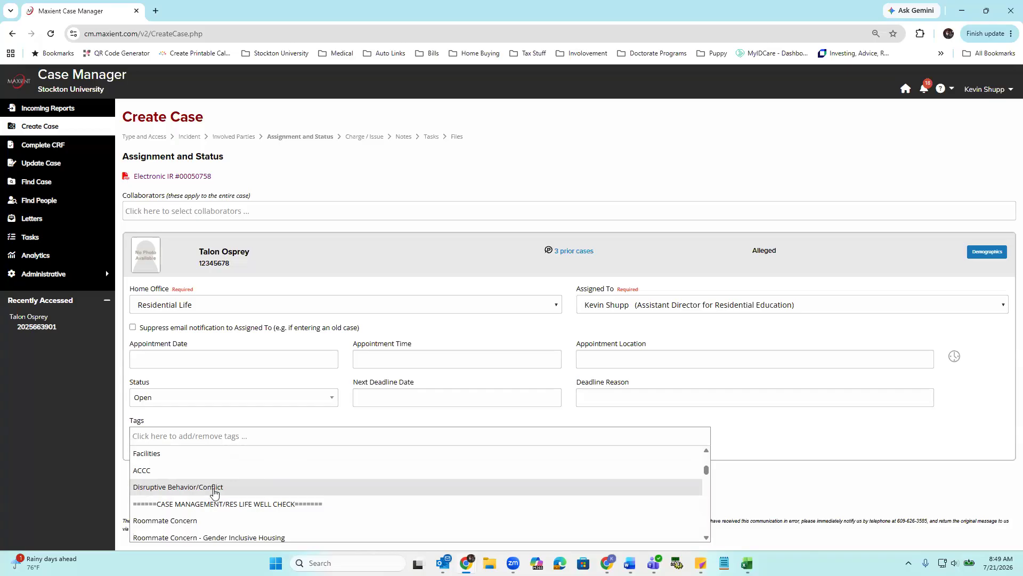
scroll(218, 489, down, 2)
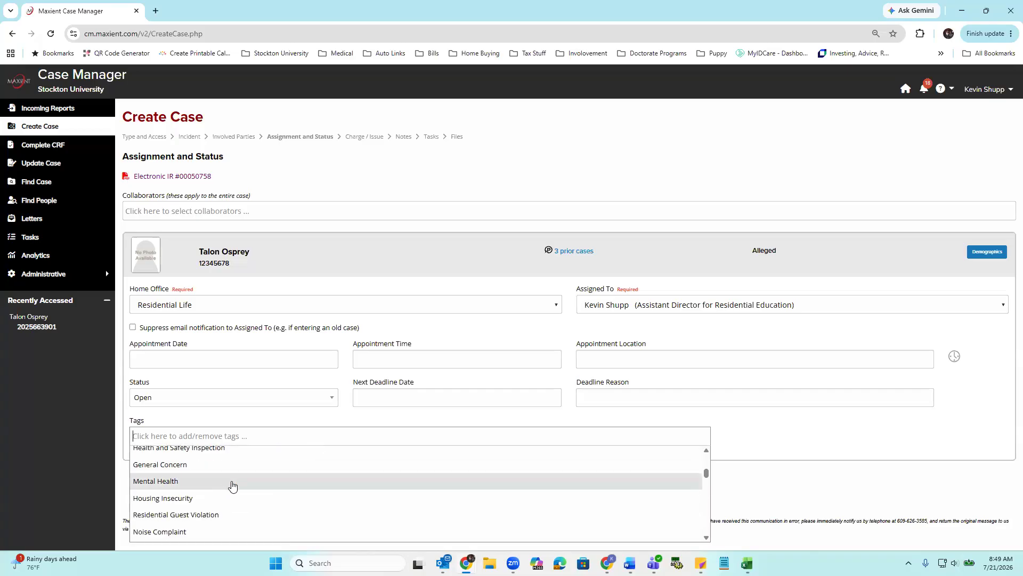
scroll(233, 486, down, 1)
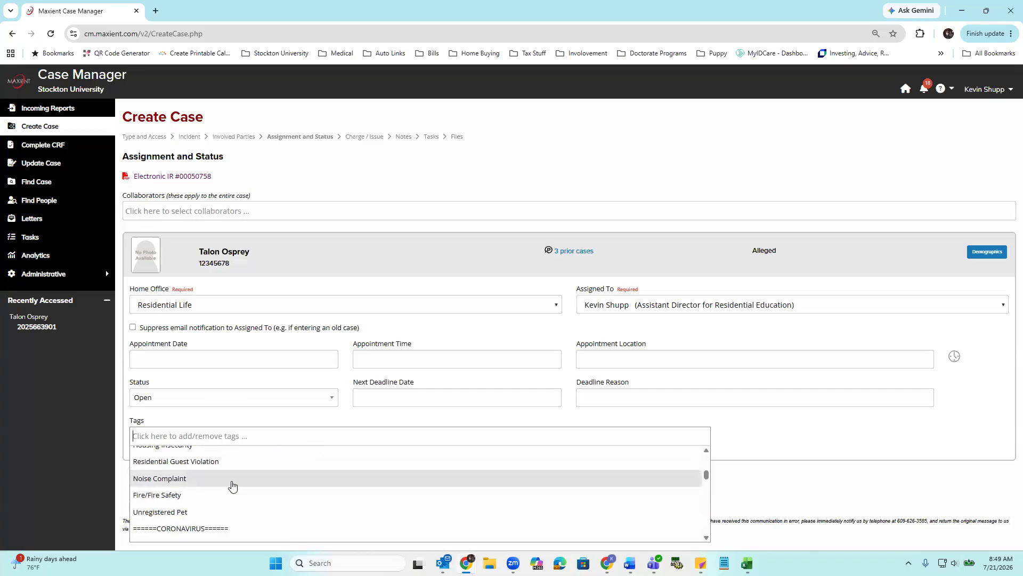
scroll(233, 486, up, 1)
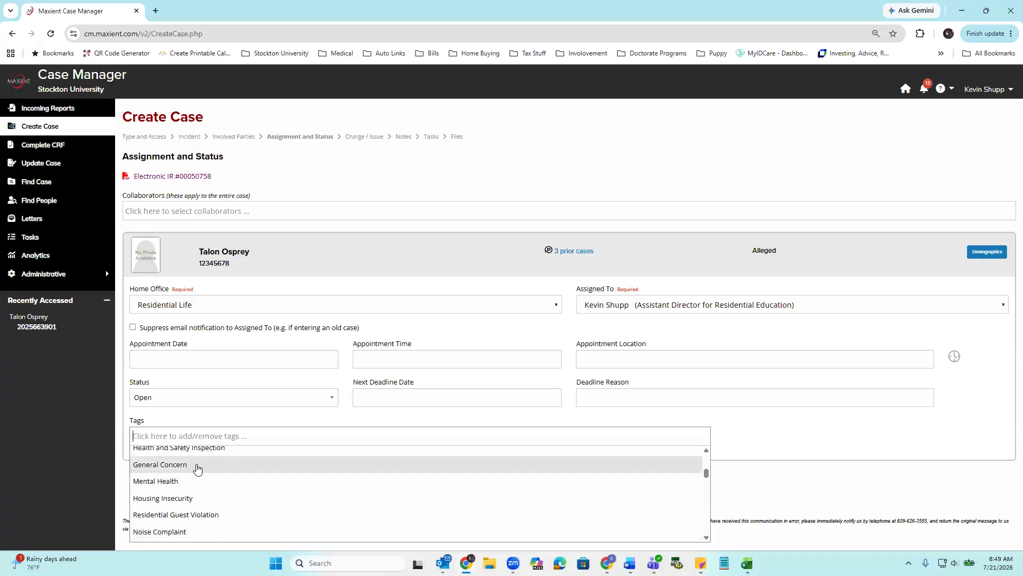
scroll(187, 485, up, 1)
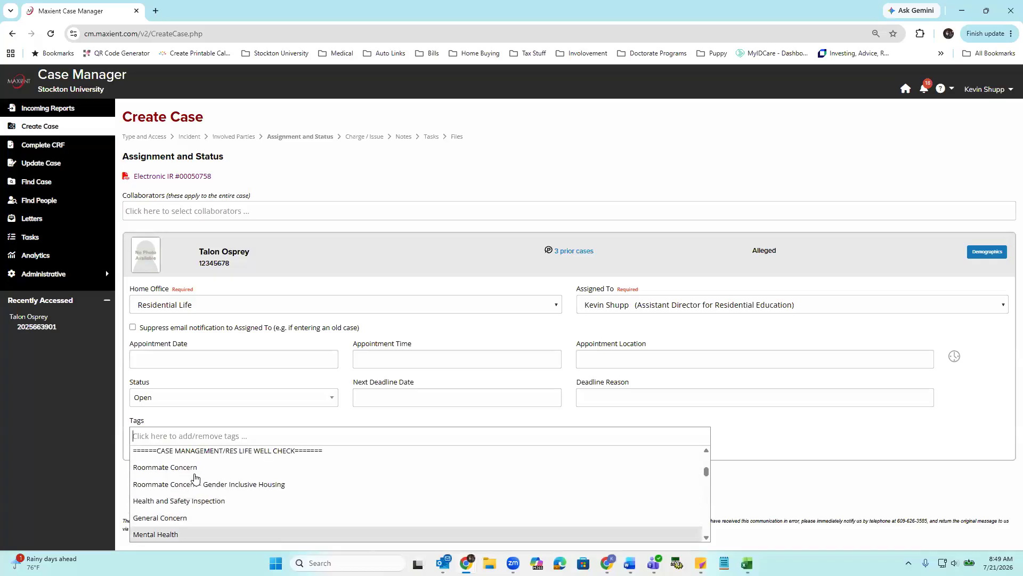
scroll(176, 490, up, 1)
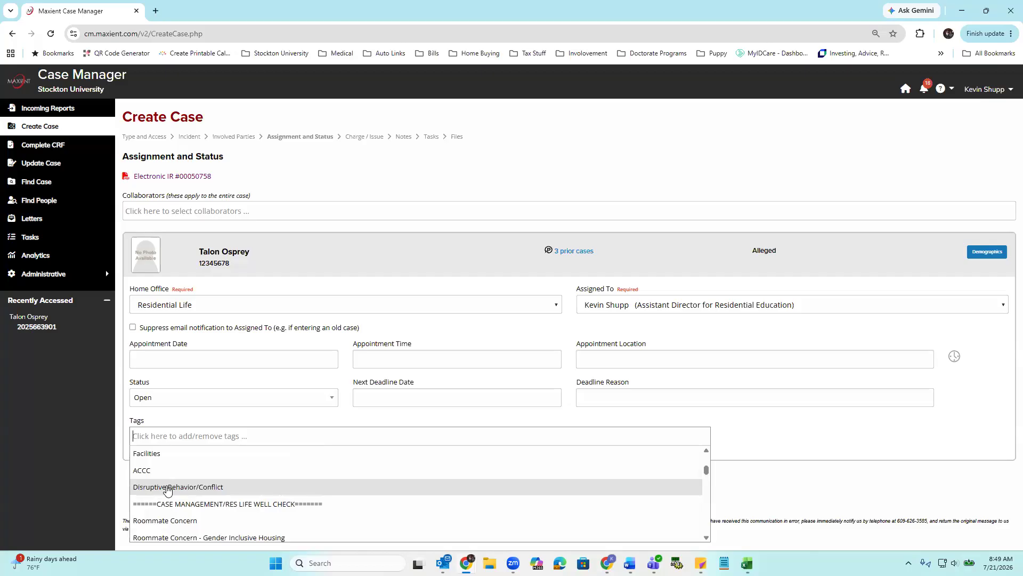
click(168, 489)
click(791, 451)
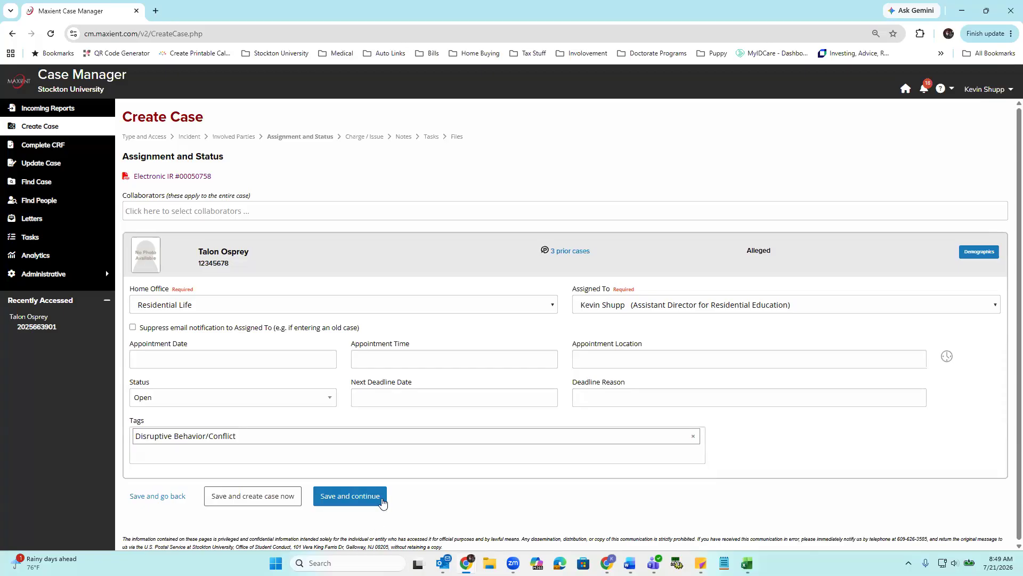
click(336, 496)
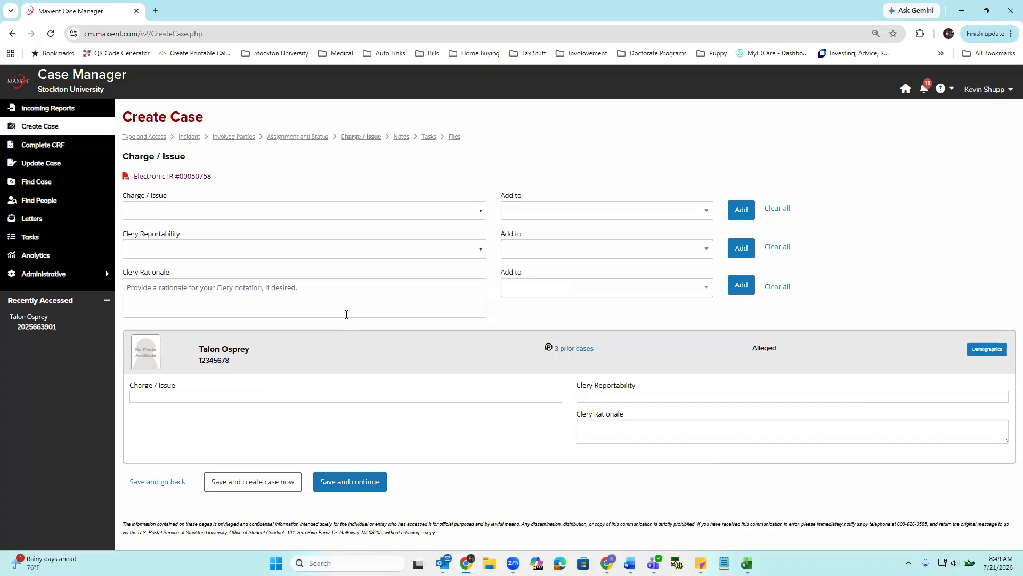
click(526, 215)
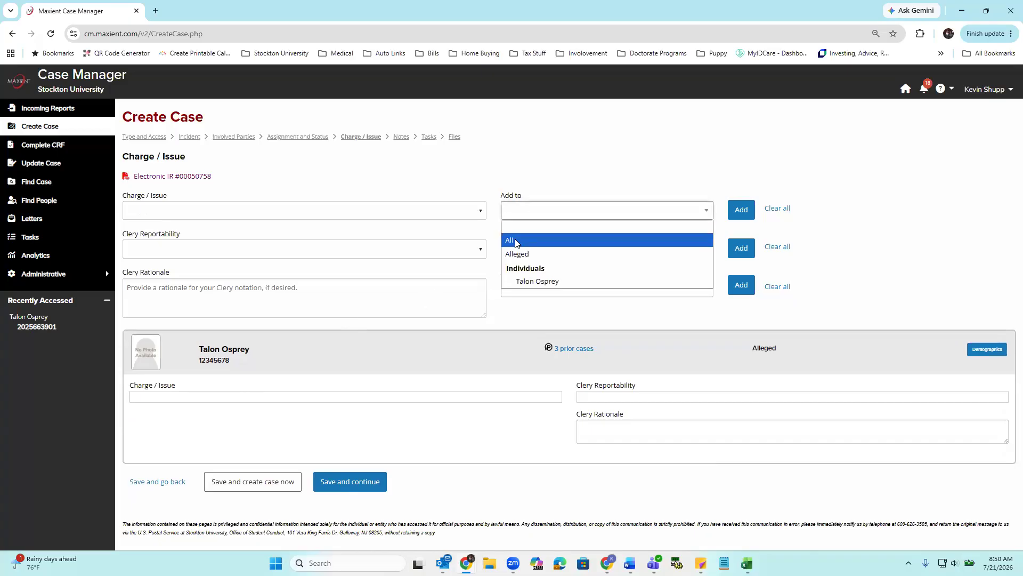
key(Down)
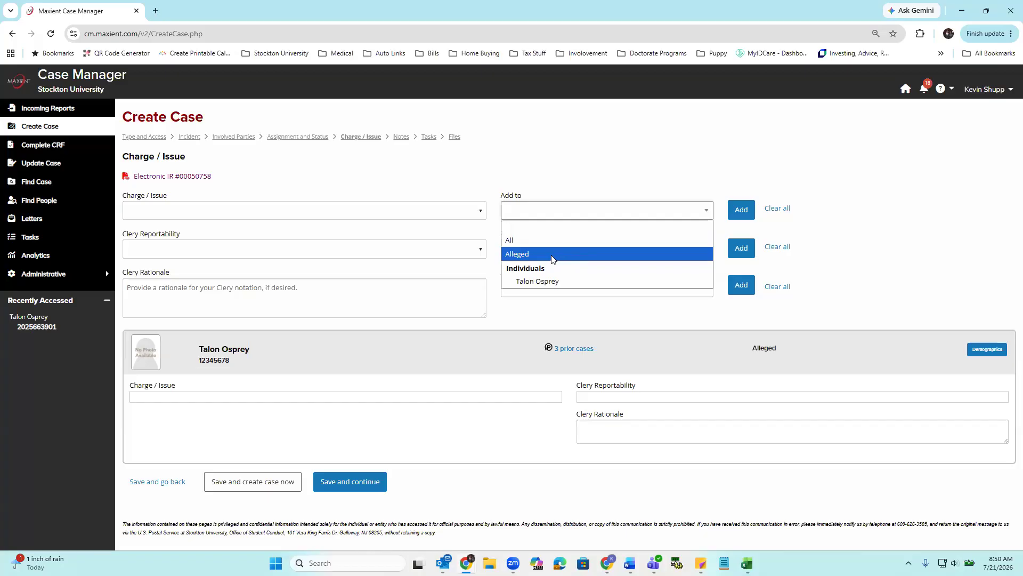
click(449, 187)
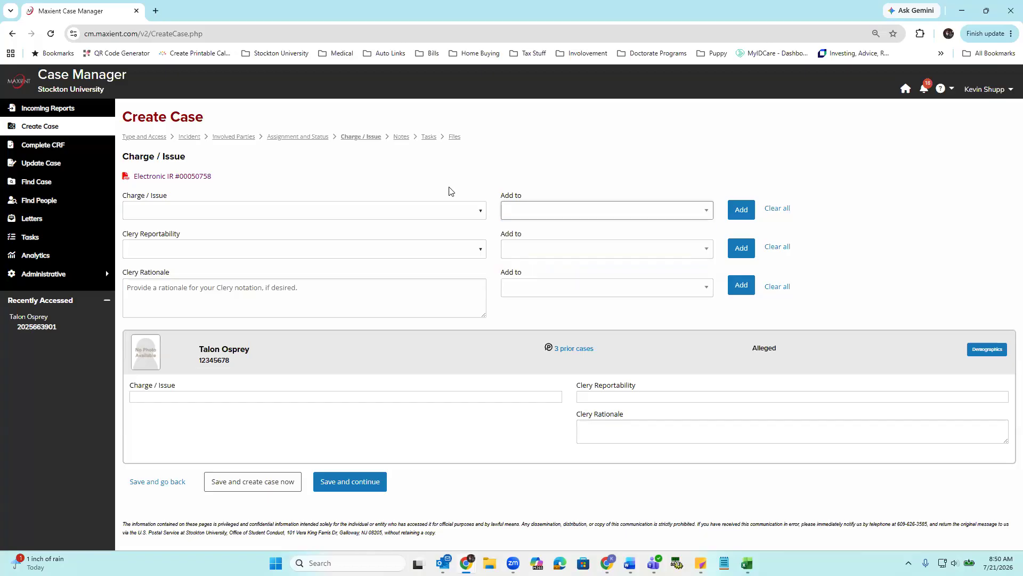
- Add the charge 1C - Theft/Property Damage to the Alleged group
click(429, 218)
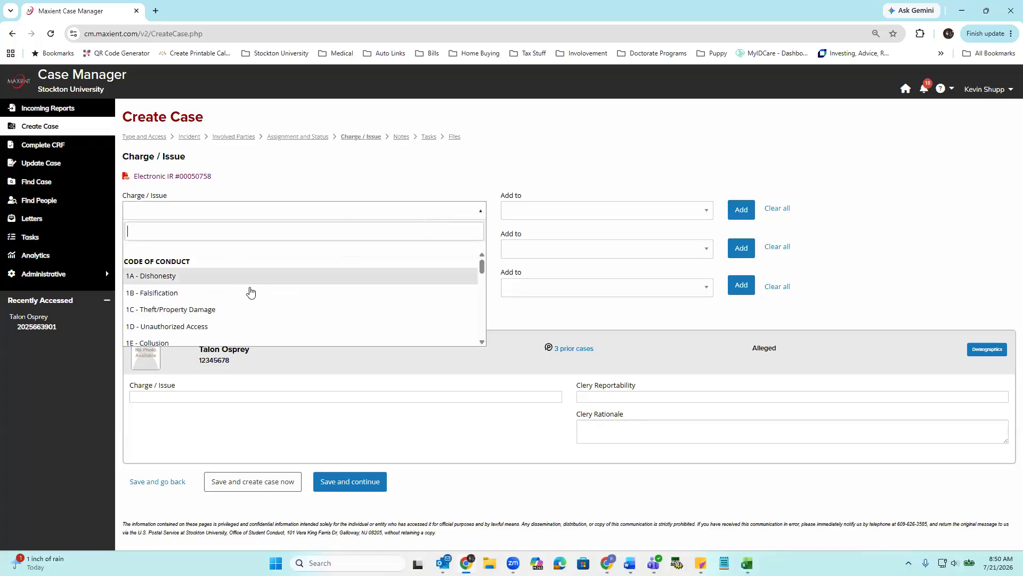
scroll(272, 293, down, 1)
scroll(271, 292, down, 5)
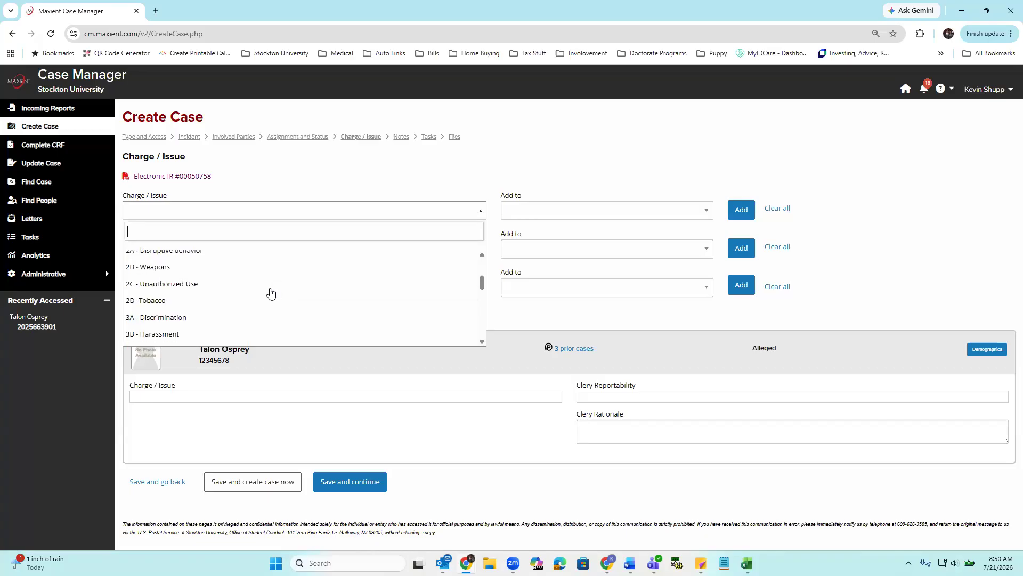
scroll(240, 290, up, 10)
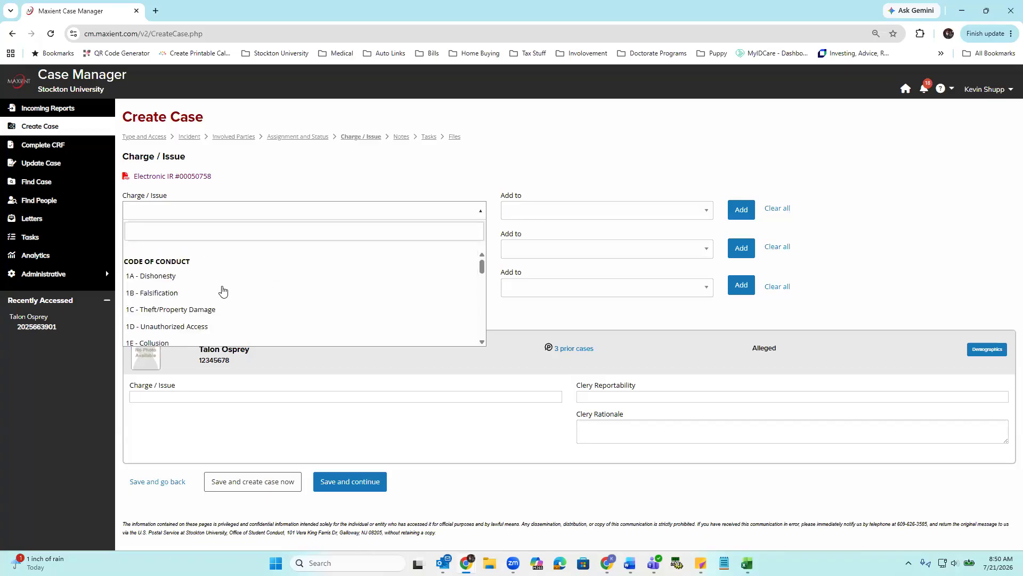
click(183, 310)
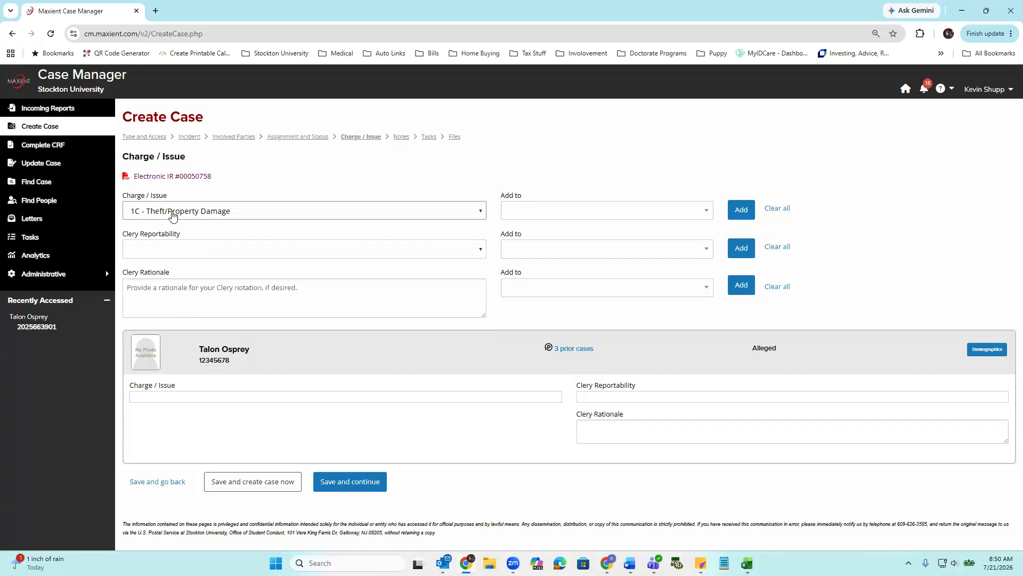
click(585, 211)
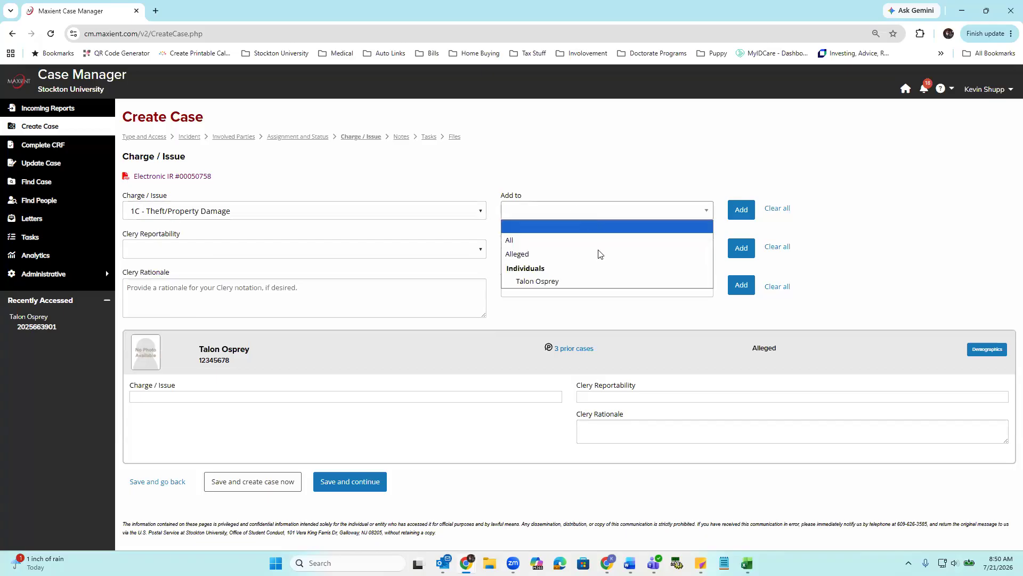
click(517, 254)
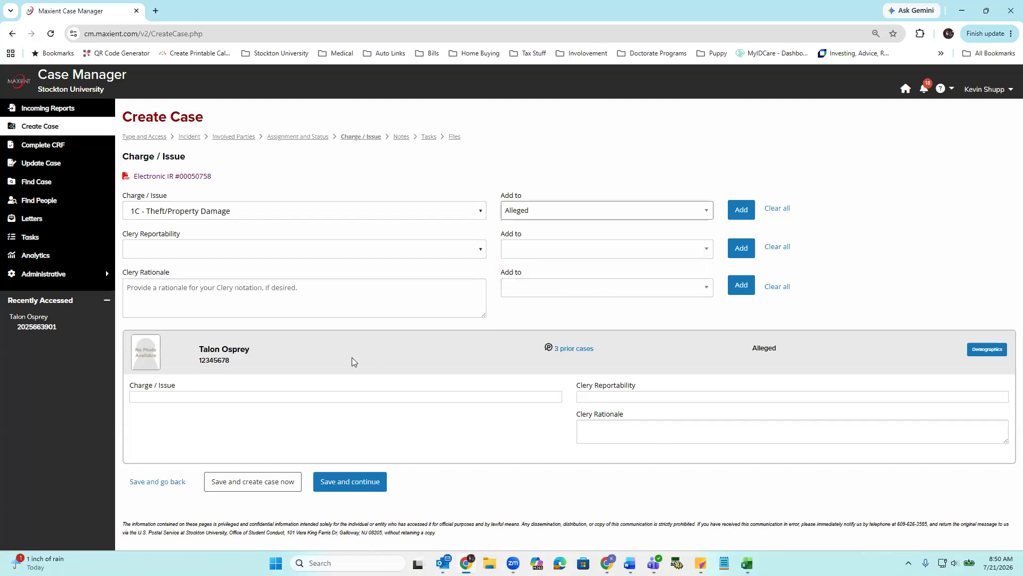
click(743, 211)
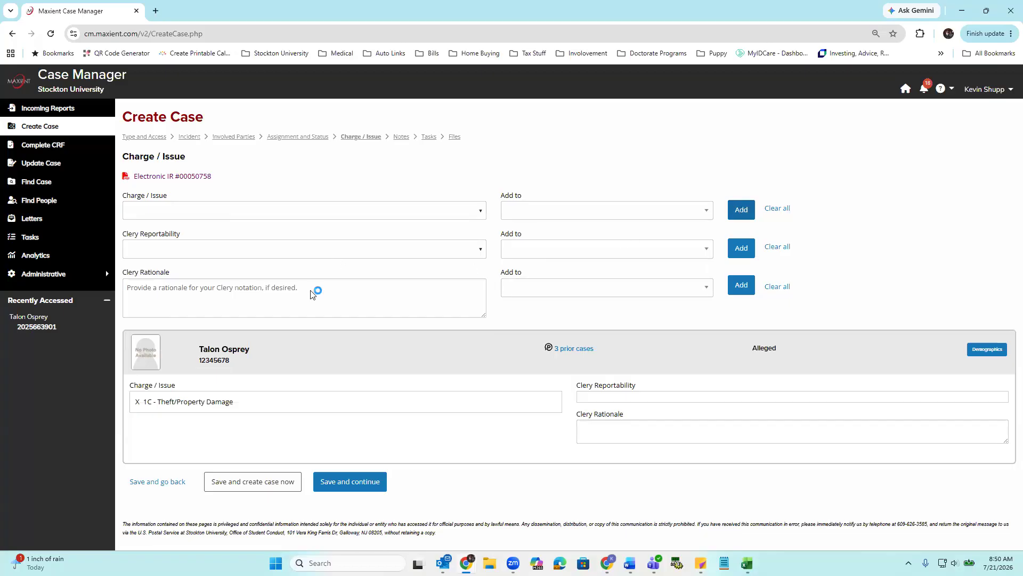
- Try adding the charge 1D - Unauthorized Access to the individual student, and remove it from the student's charges
click(484, 210)
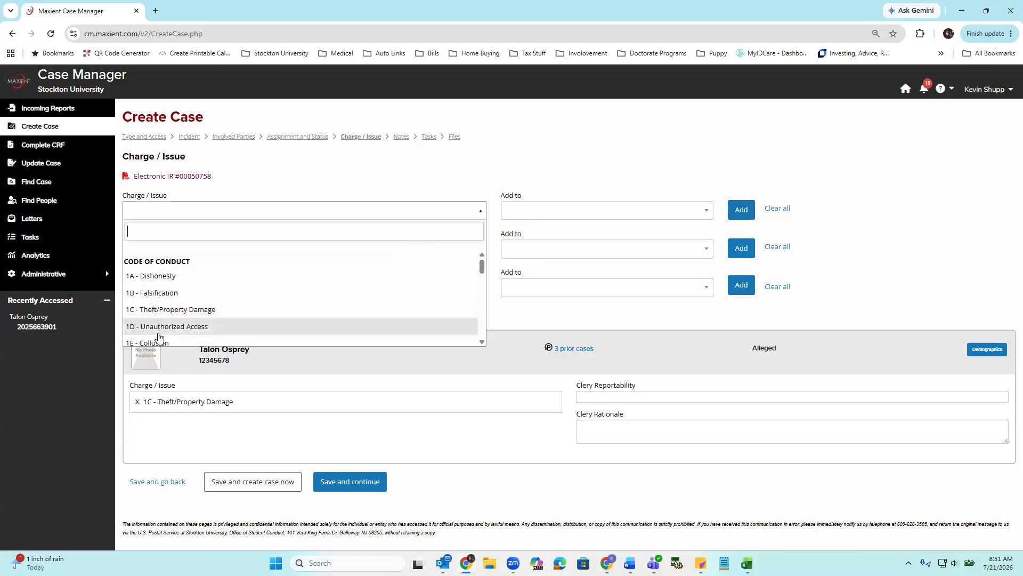
click(158, 327)
click(573, 214)
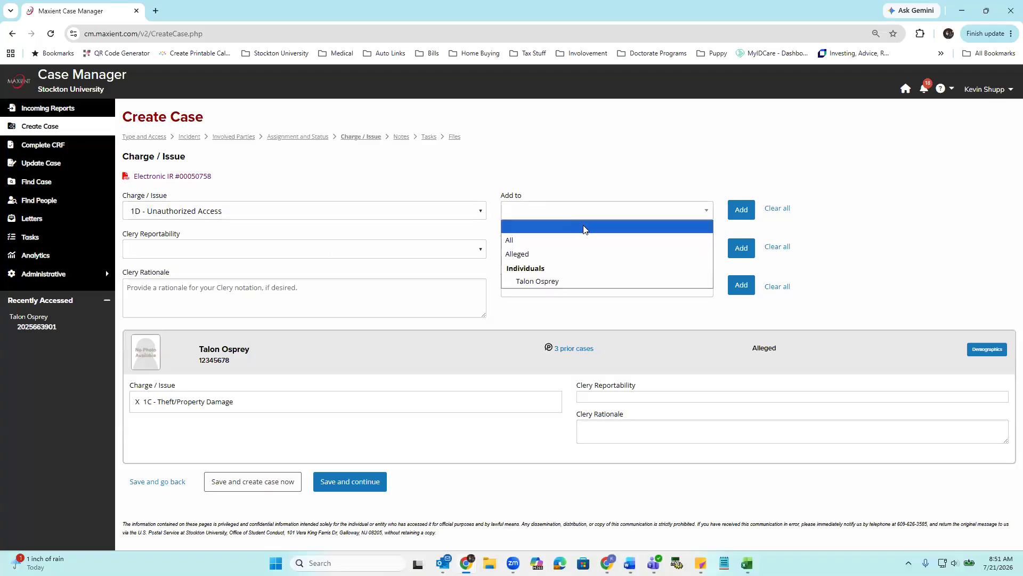
click(527, 283)
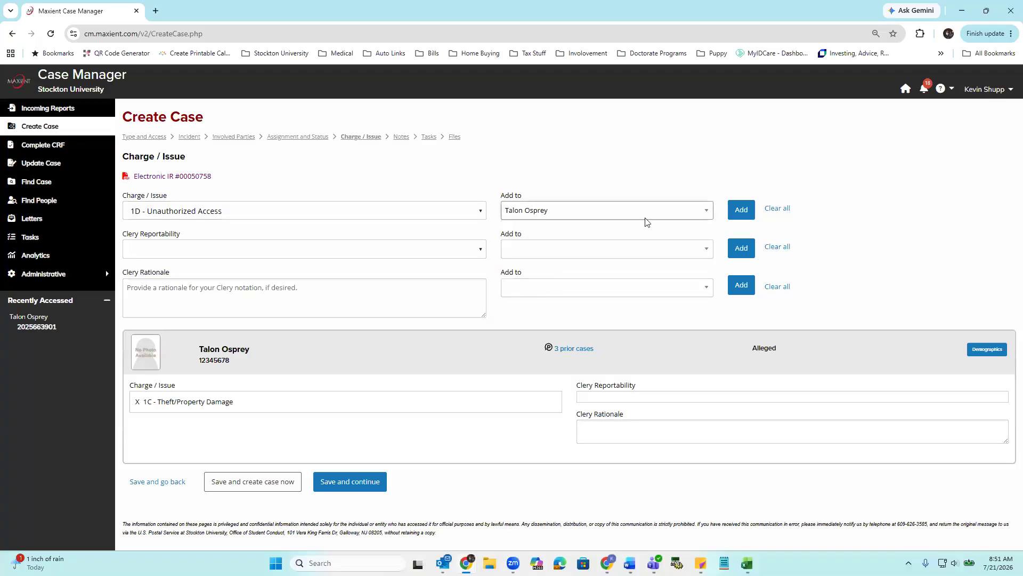
click(742, 211)
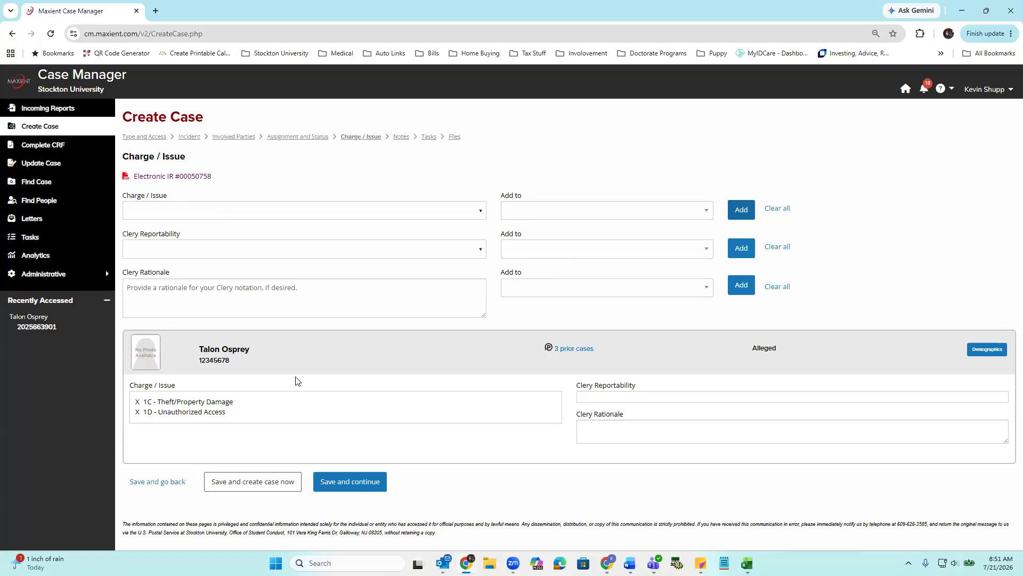
click(139, 414)
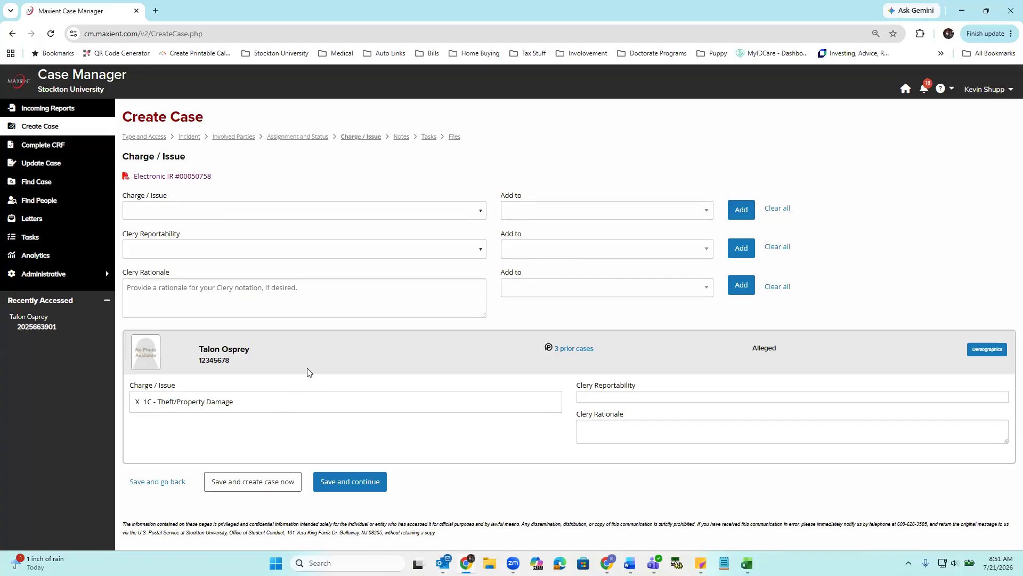
- Save the Charge / Issue page and start a new individual note for the student on the Notes page
click(362, 486)
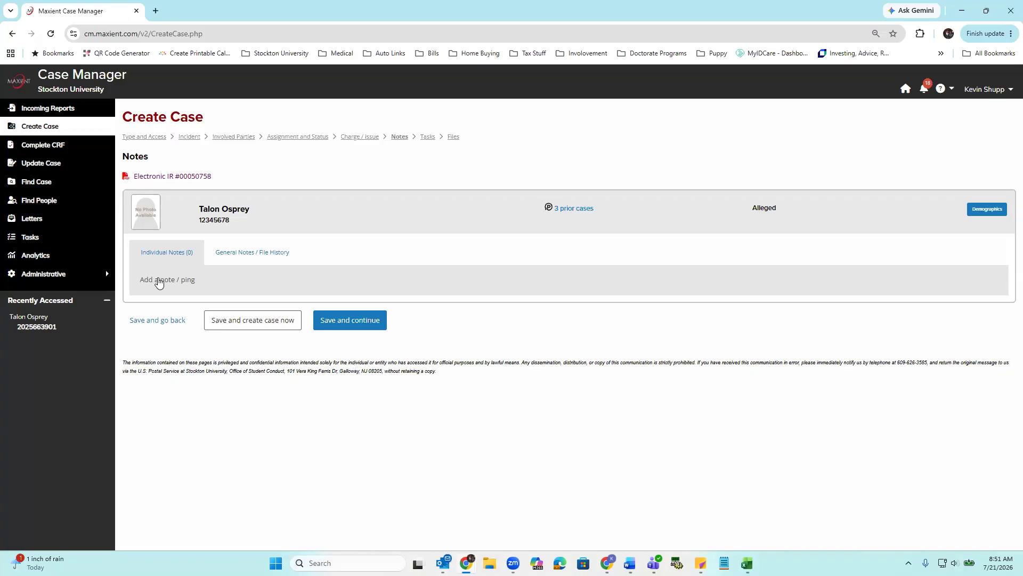
click(157, 278)
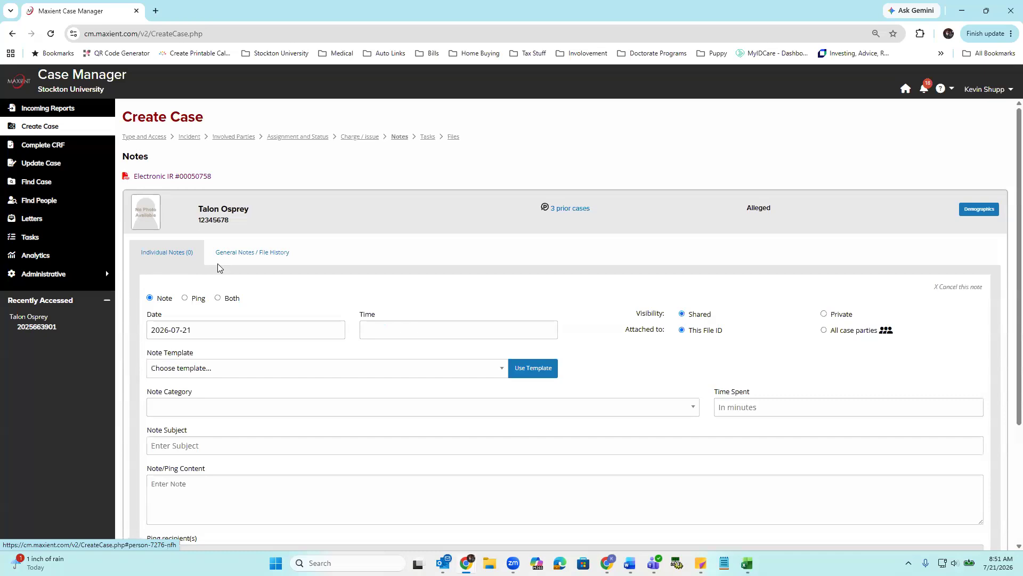
scroll(217, 263, down, 1)
scroll(218, 263, down, 1)
- Enter the note content "Created case. Working to schedule a Pre-hearing meeting with the resident."
click(207, 376)
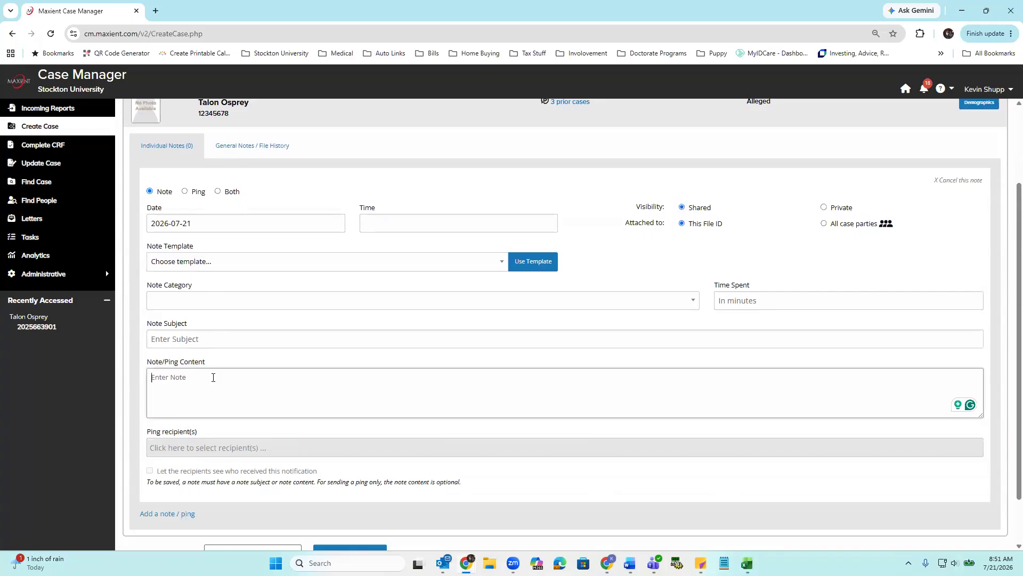
text(Created case. )
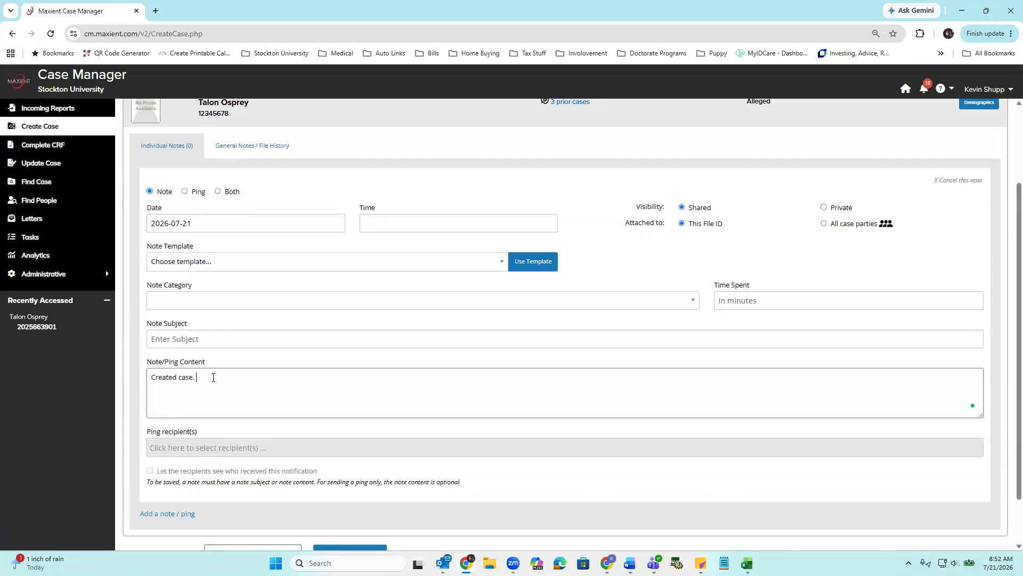
text(Working to )
text(schedule a )
text(proc)
key(BackSpace)
key(BackSpace)
key(BackSpace)
text(rehea)
key(BackSpace)
key(BackSpace)
text(hearing meeting woth t)
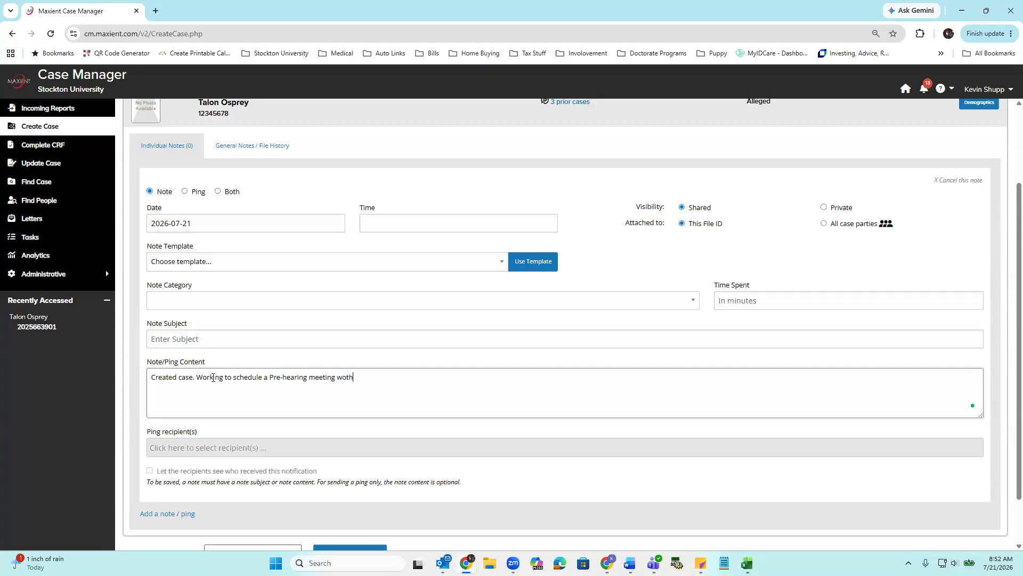
key(BackSpace)
key(BackSpace)
key(BackSpace)
key(BackSpace)
text(ith the residetn)
key(BackSpace)
key(BackSpace)
text(nt)
scroll(272, 238, down, 1)
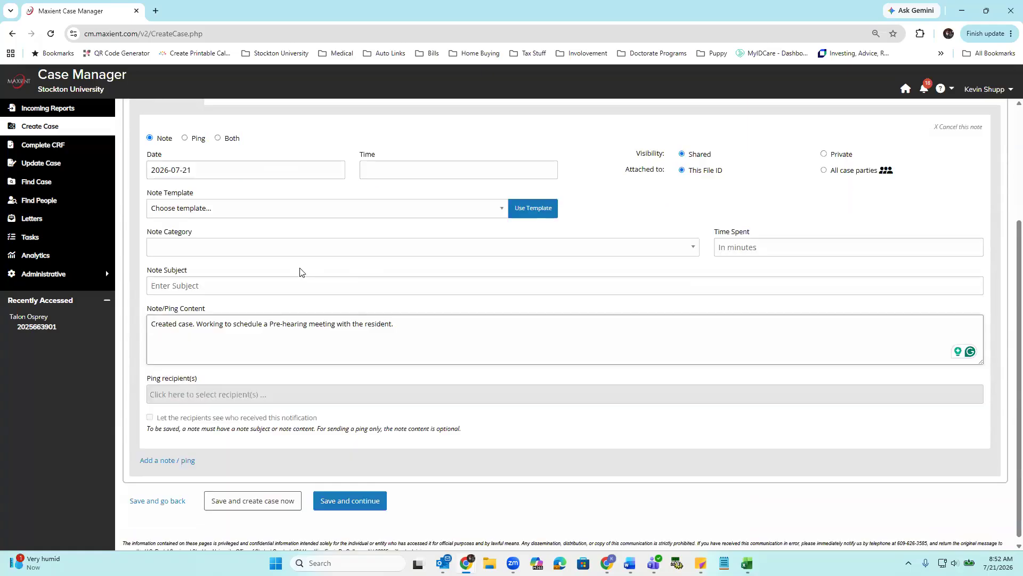
scroll(332, 307, up, 1)
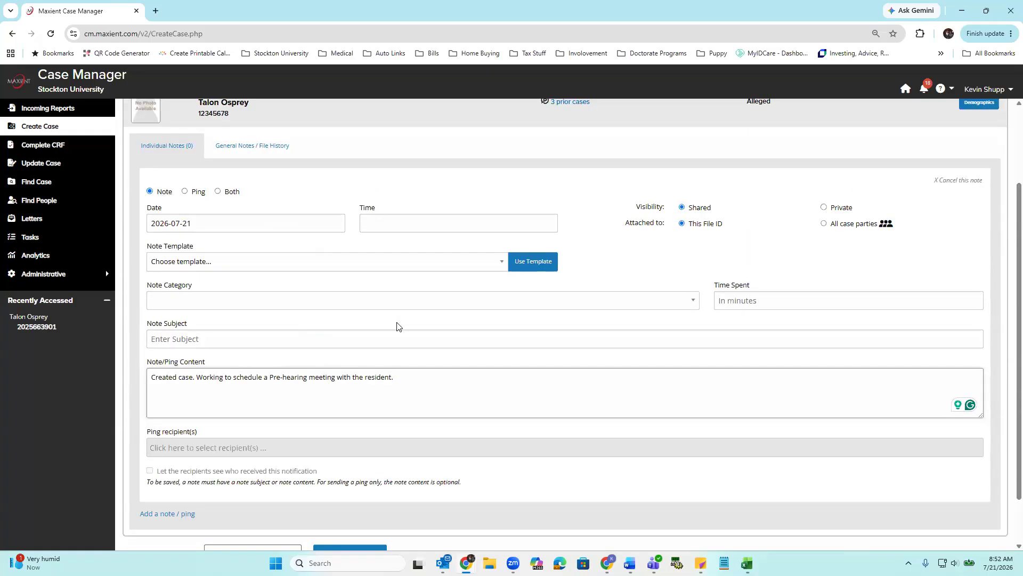
scroll(368, 395, down, 1)
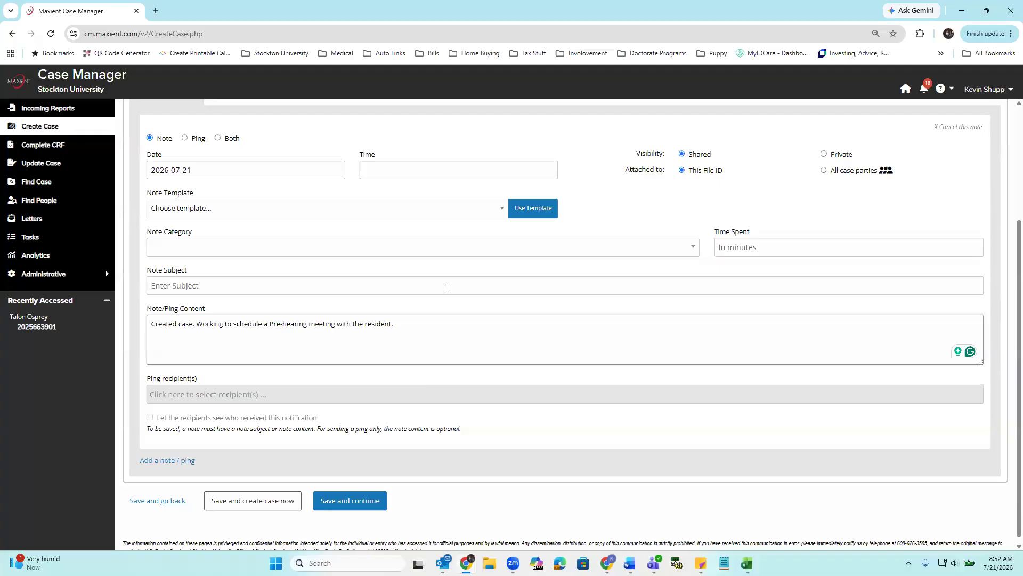
- Switch the entry from a note to a Ping and browse the available ping recipients
click(185, 139)
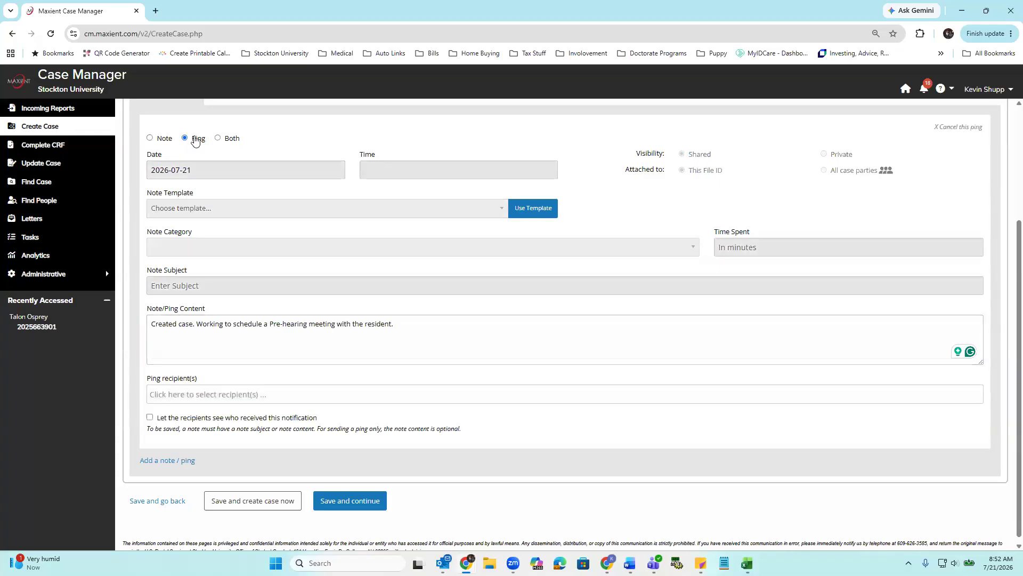
click(234, 395)
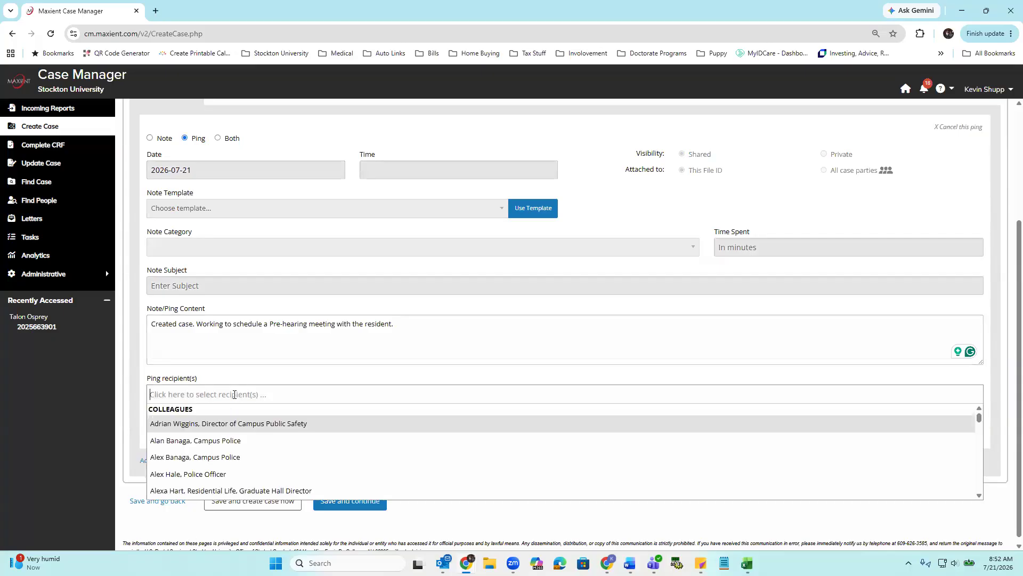
scroll(209, 440, down, 3)
scroll(206, 440, up, 2)
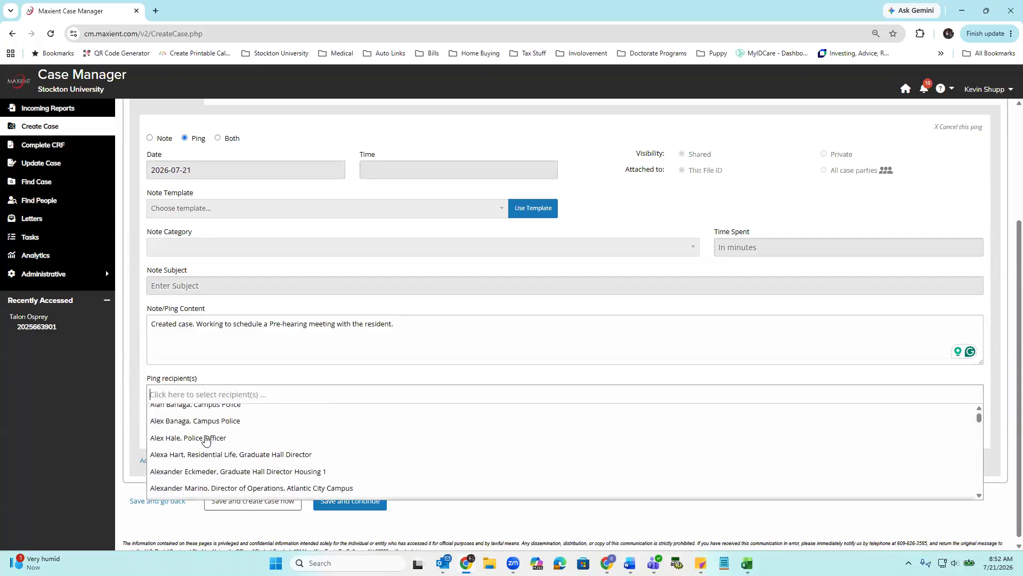
scroll(207, 440, up, 1)
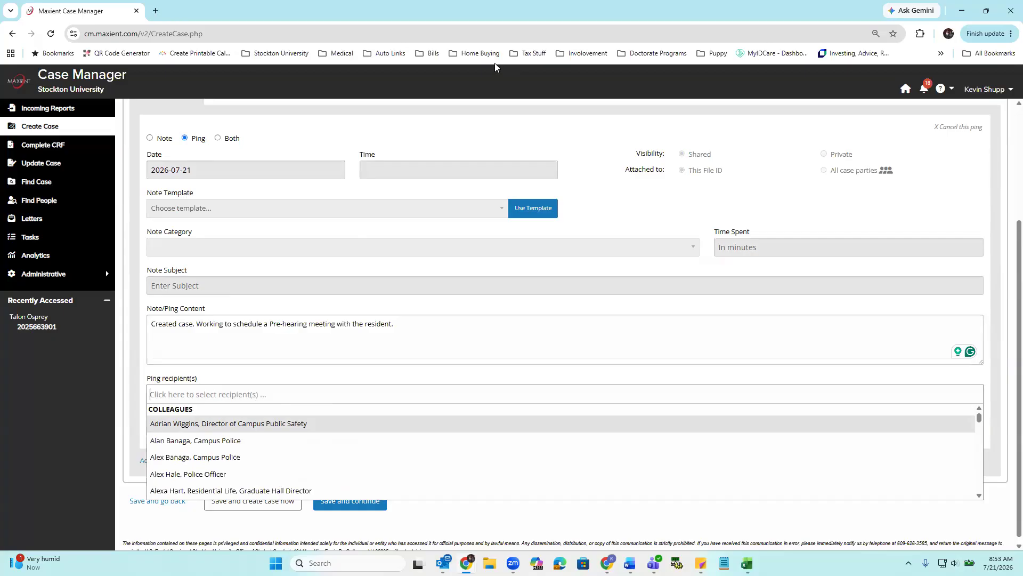
- Set the entry to Both note and ping, and look through the recipient list without choosing anyone
click(218, 138)
click(232, 395)
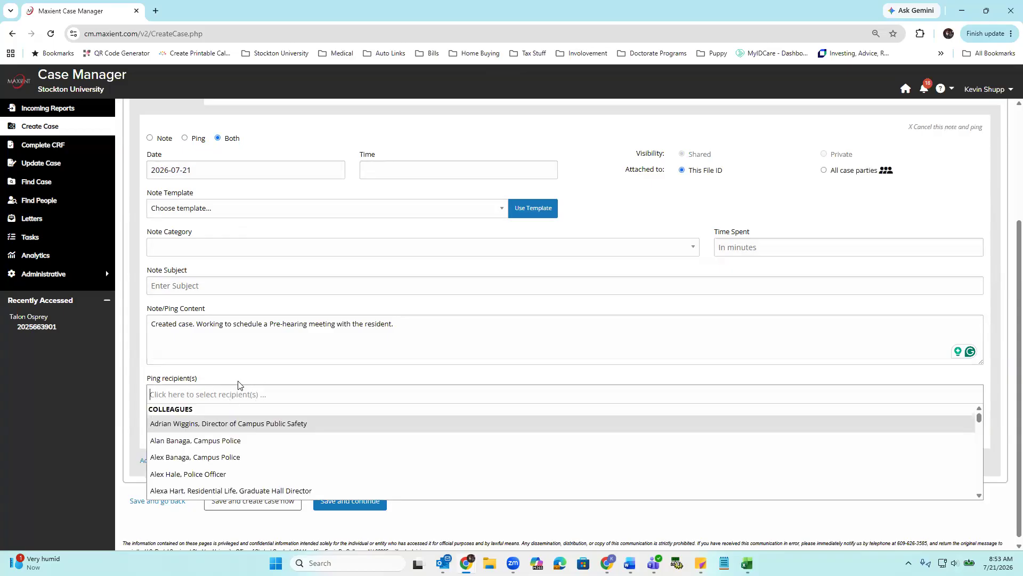
scroll(251, 443, down, 1)
scroll(260, 435, up, 1)
click(490, 306)
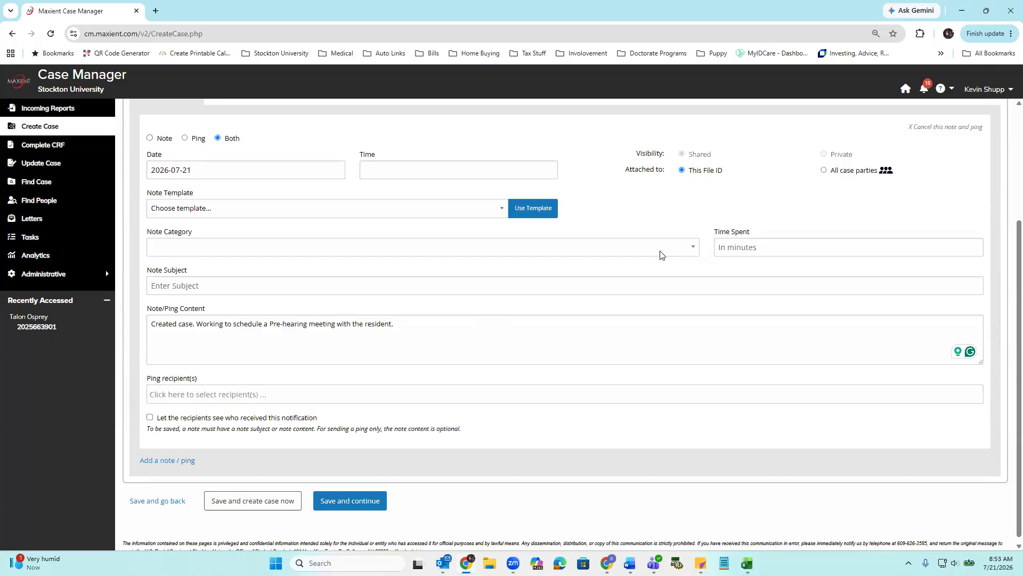
- Try attaching the entry to All case parties, and restore it to This File ID as a Note only
drag(152, 324, 399, 315)
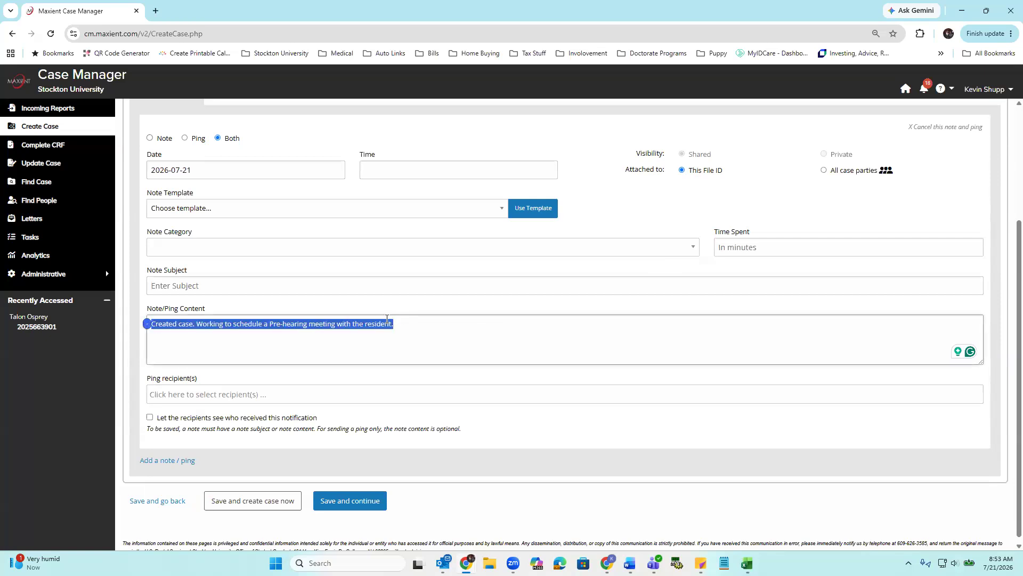
click(848, 176)
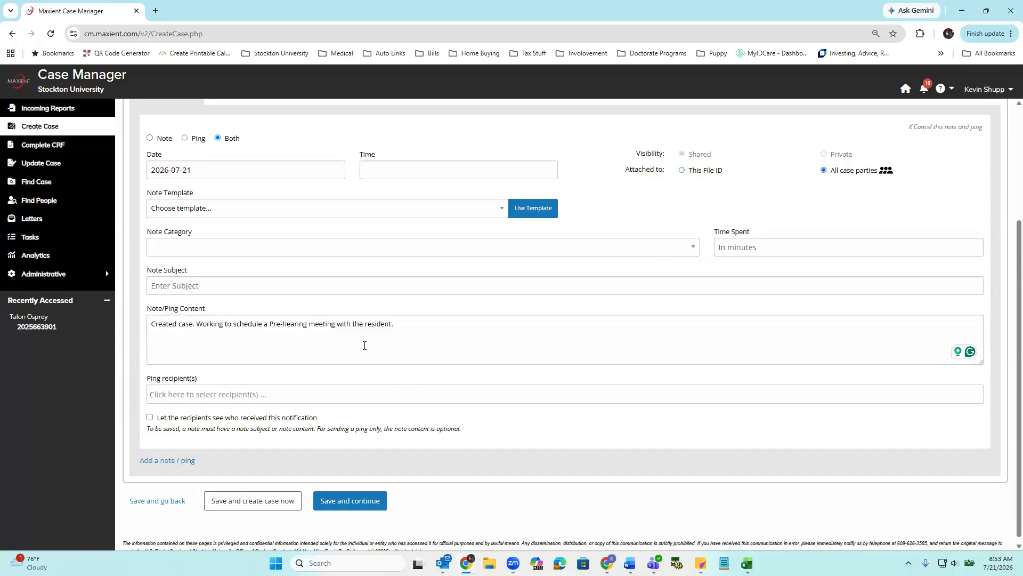
click(701, 175)
click(160, 138)
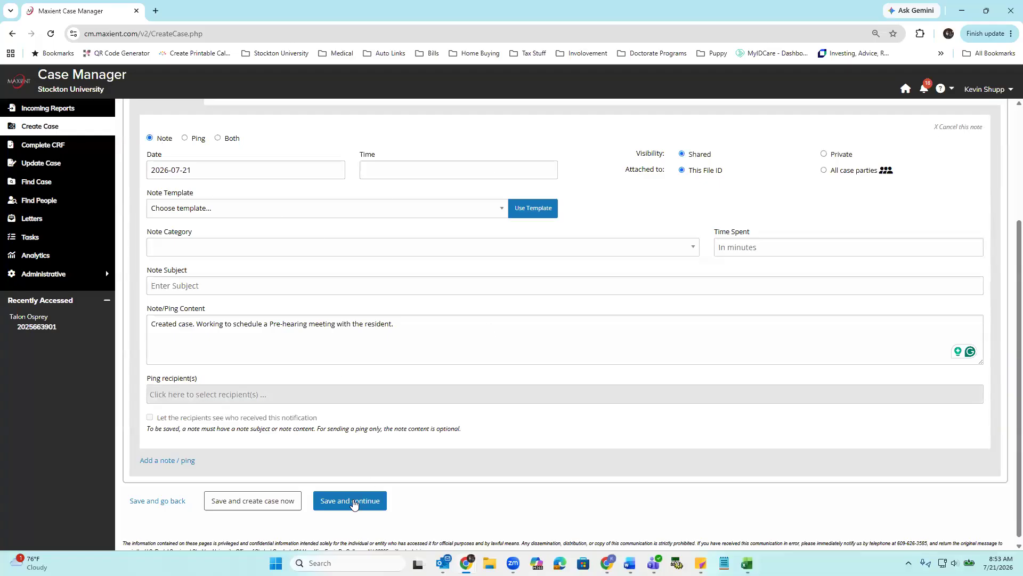
- Save the note and continue past the Tasks page to the Files page without adding tasks
scroll(354, 498, up, 1)
scroll(357, 516, down, 1)
click(363, 498)
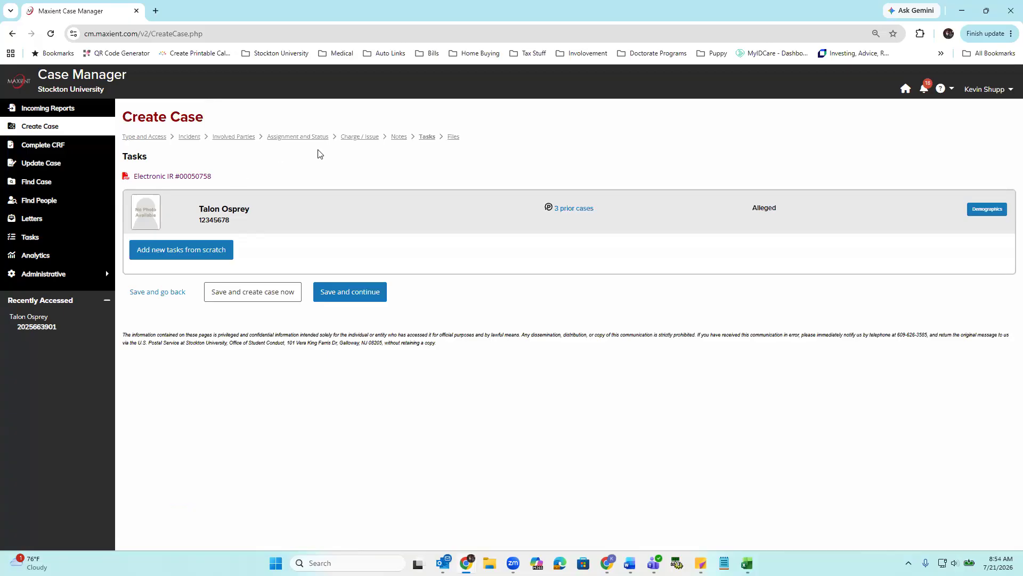
click(351, 294)
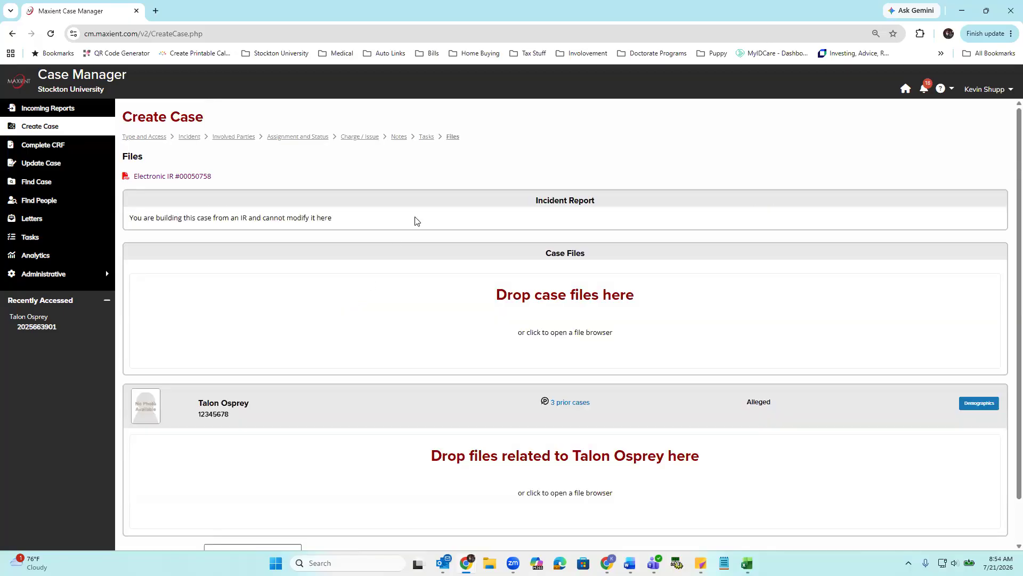
scroll(394, 221, down, 1)
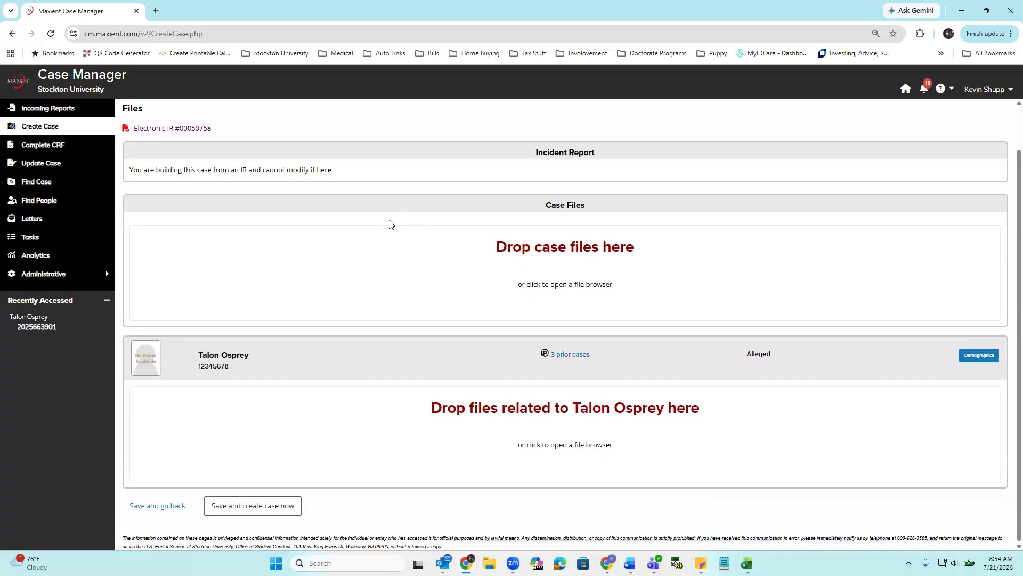
- Review the Files page and open the file browser for case files, closing it without choosing a file
scroll(312, 339, up, 1)
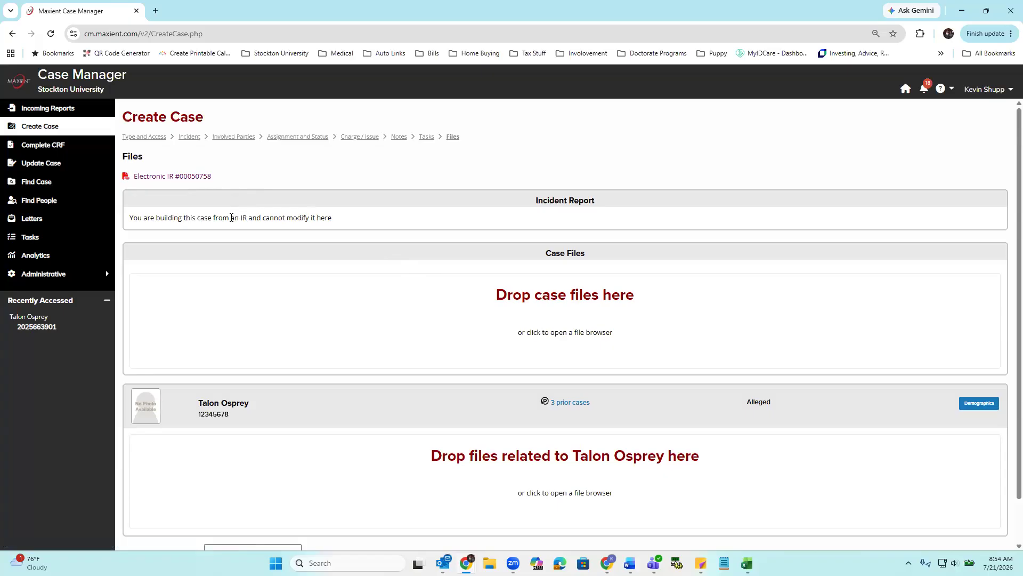
scroll(479, 153, down, 1)
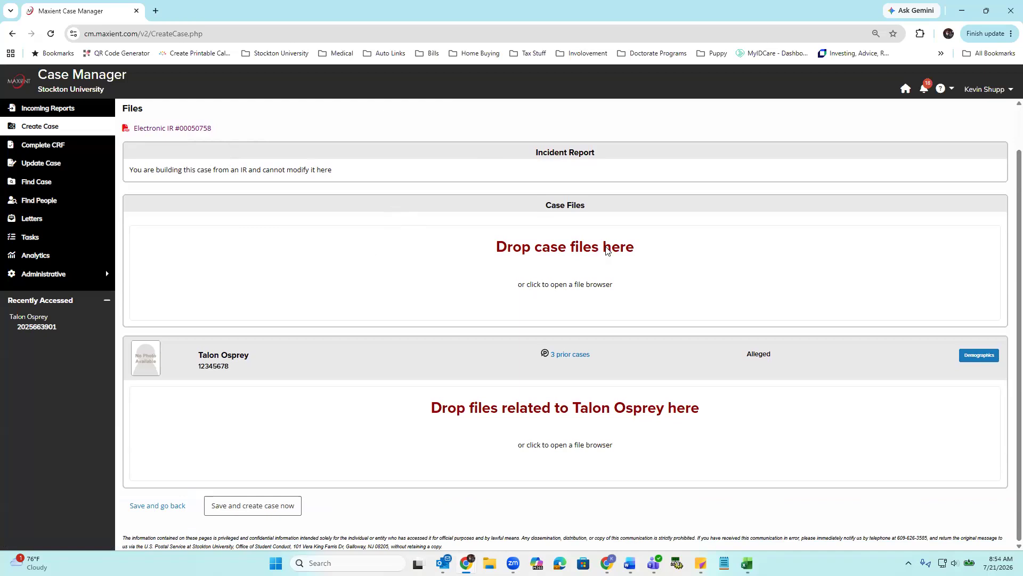
click(559, 275)
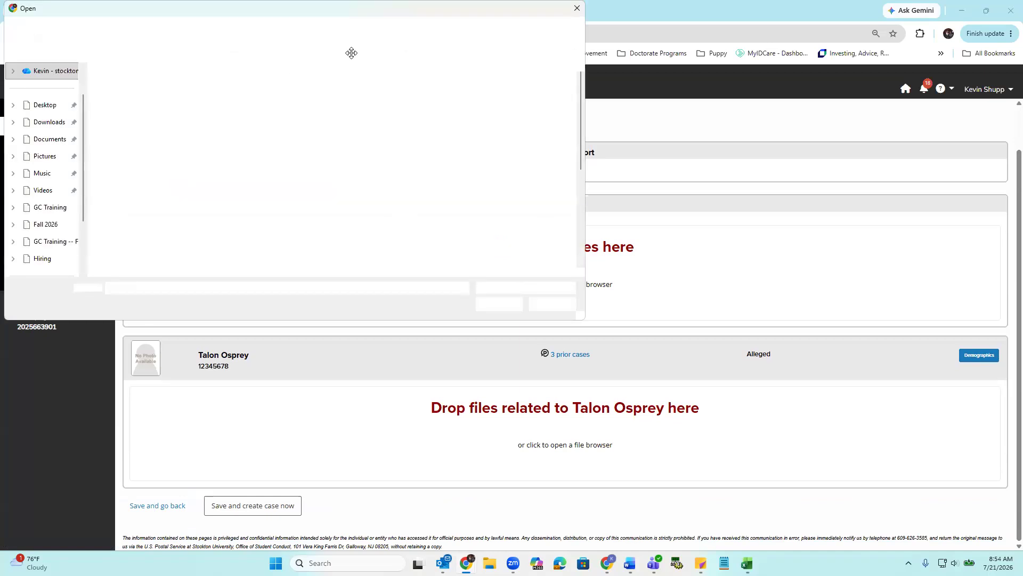
click(576, 83)
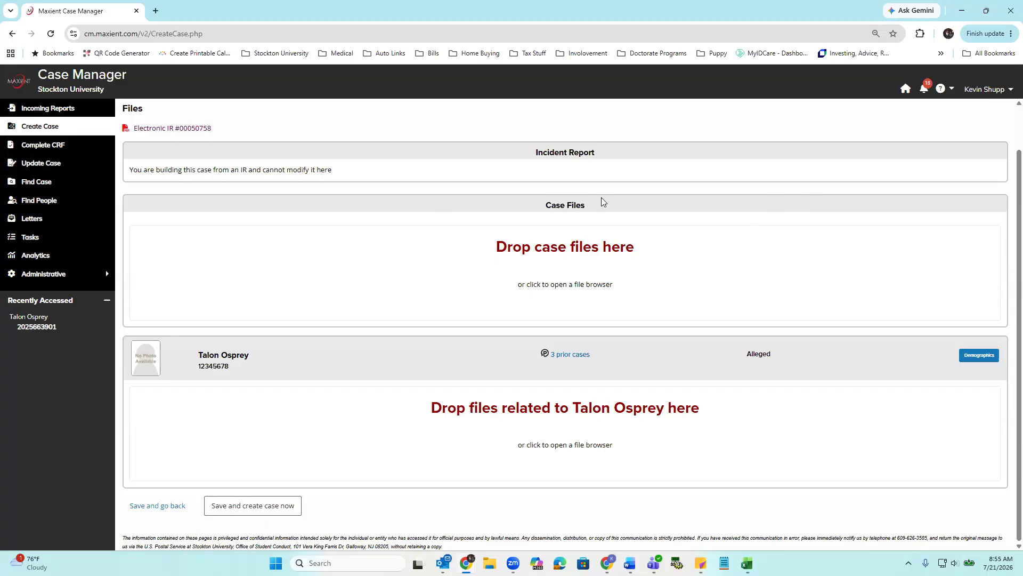
- Leave the unfinished case for the home page, start Create Case from the pending Residential Life report, and use the existing draft case
click(905, 92)
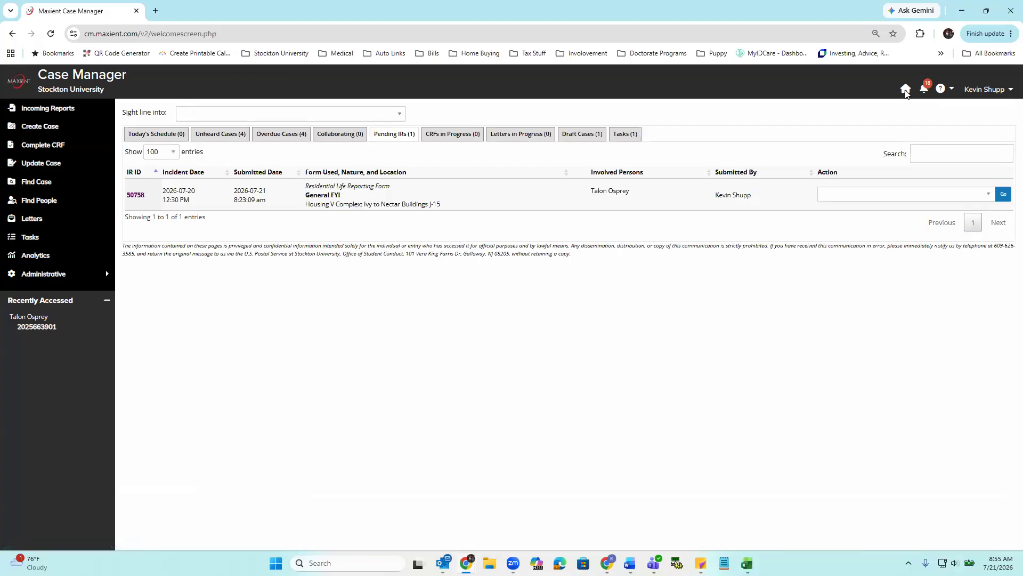
click(55, 205)
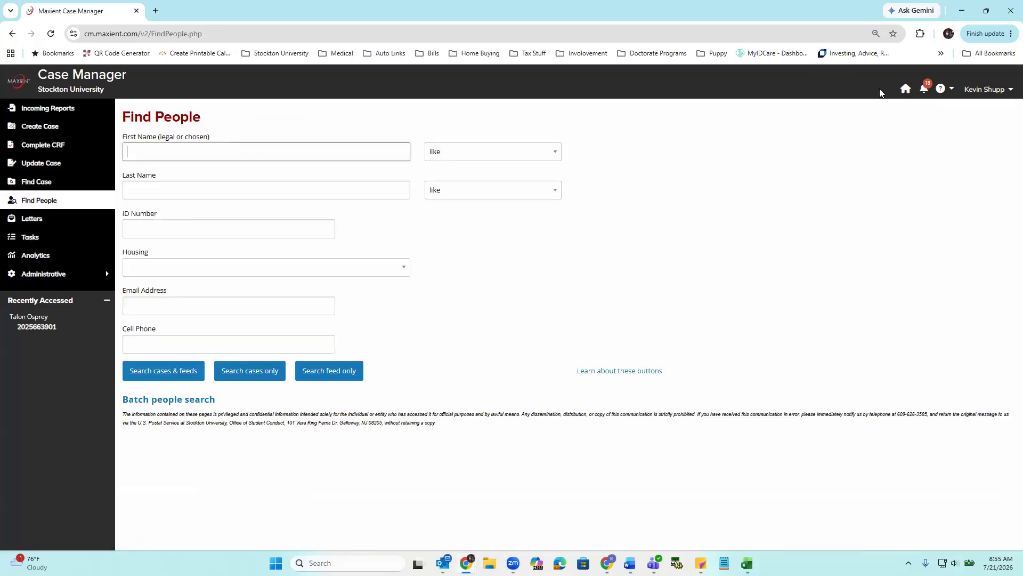
click(905, 89)
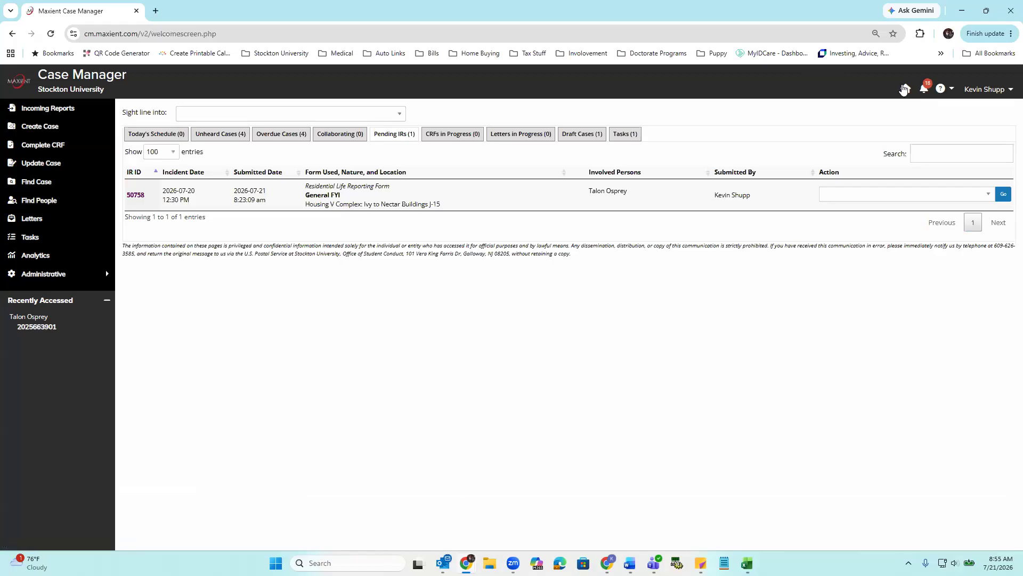
click(839, 197)
click(841, 238)
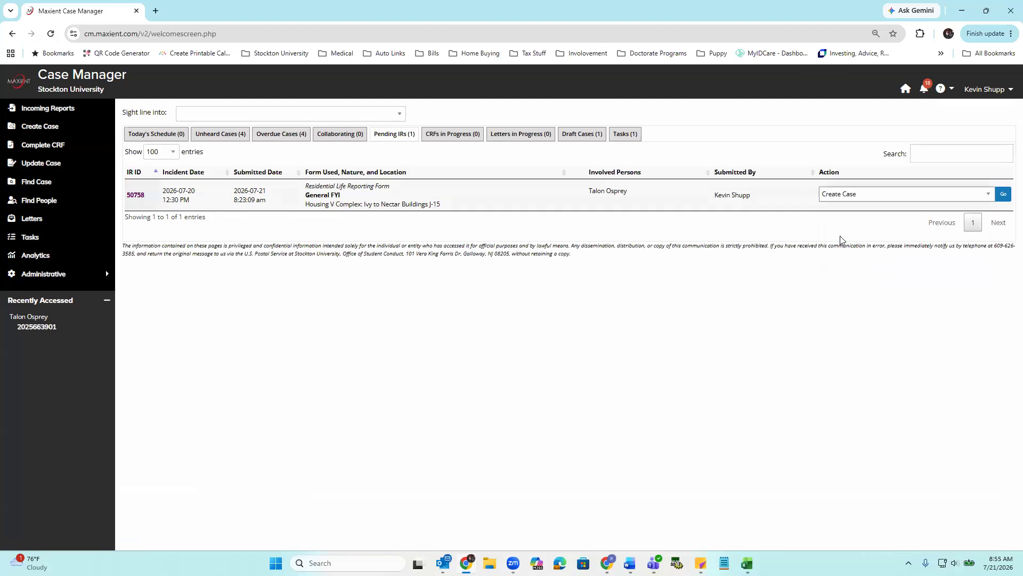
click(1002, 196)
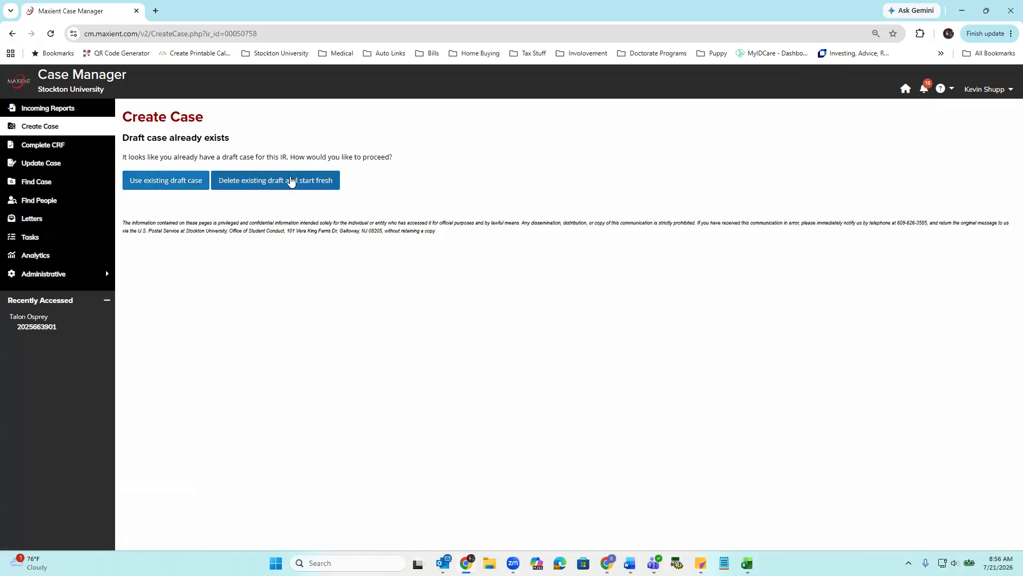
click(150, 184)
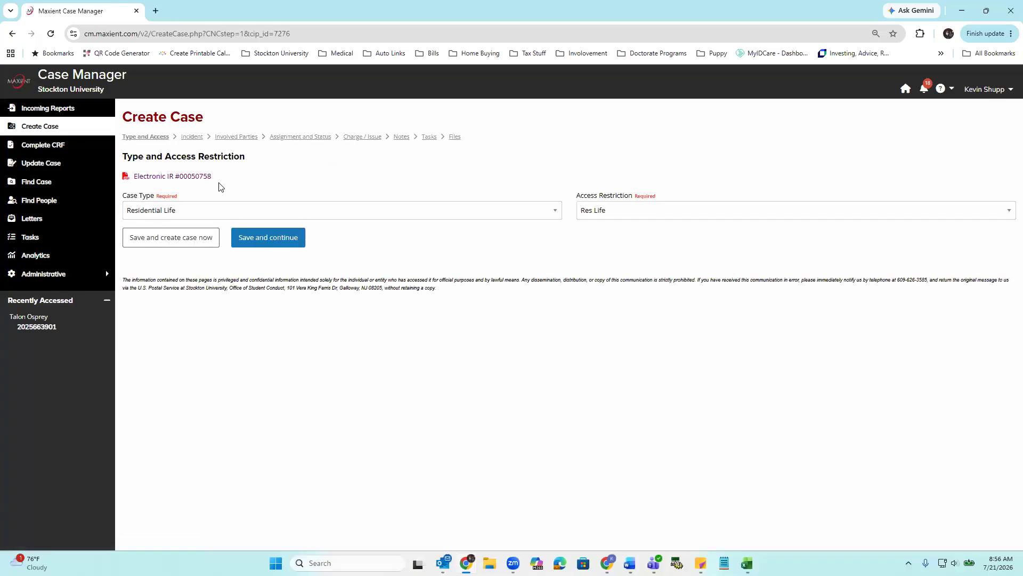
- Save and continue from Type and Access through Charge / Issue, leaving the draft's entries as they are
click(275, 242)
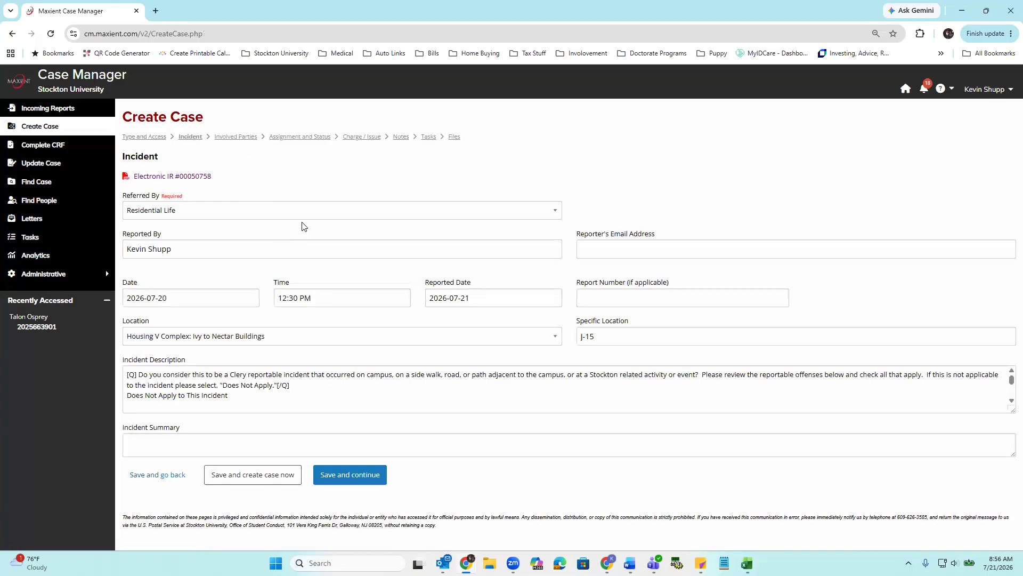
click(347, 475)
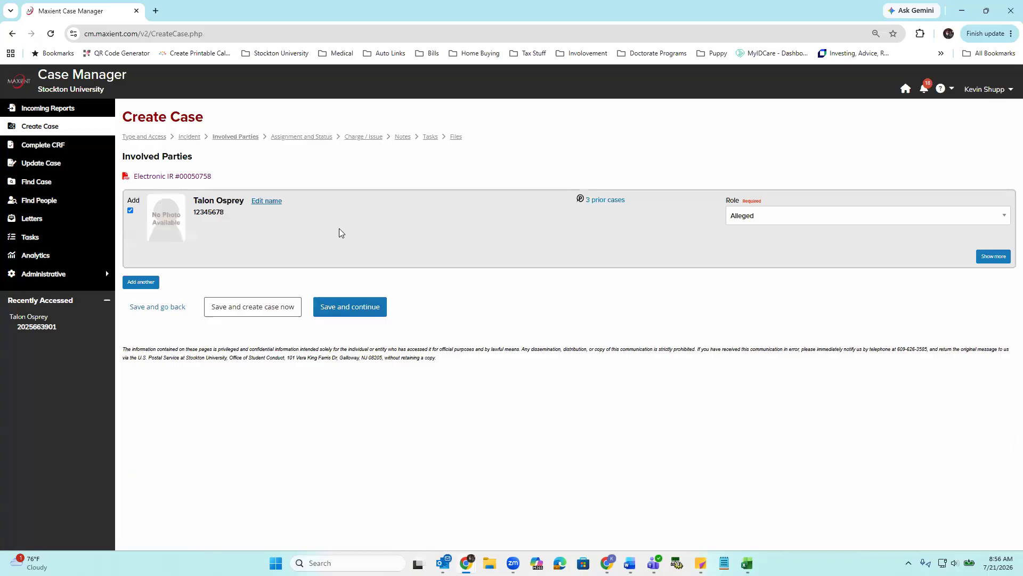
click(354, 306)
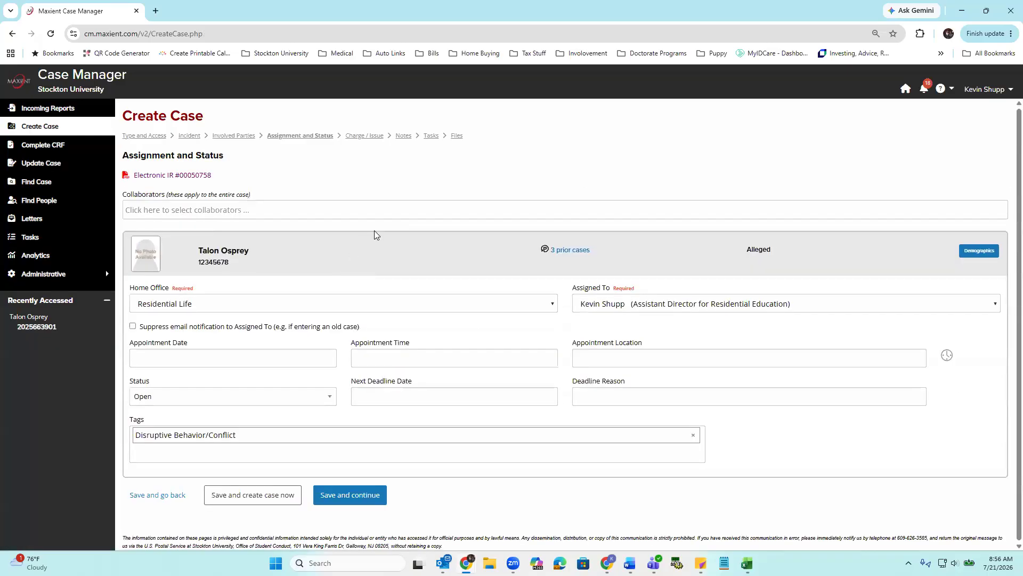
click(363, 500)
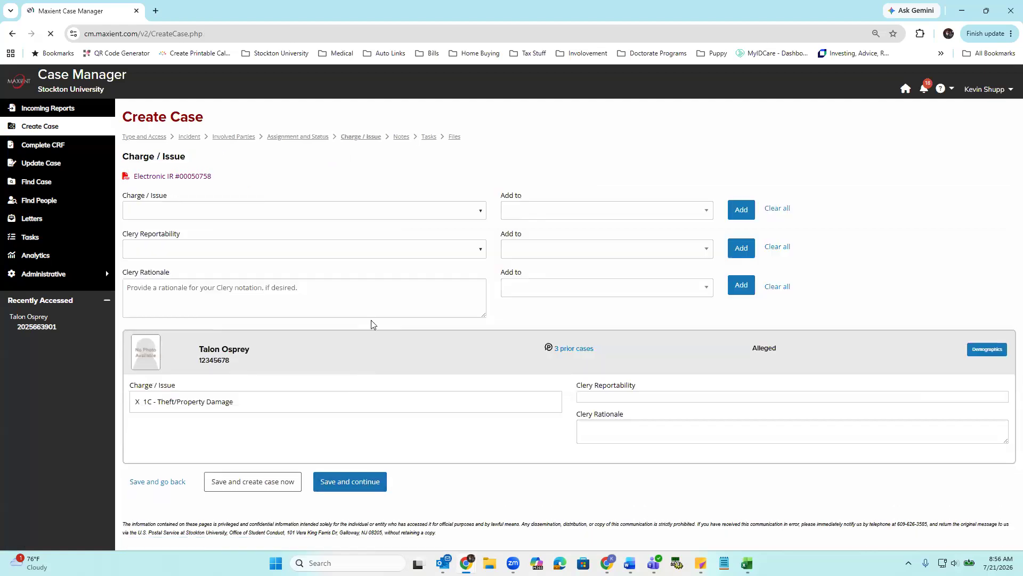
click(359, 486)
- Save the Notes and Tasks pages as they are, and create the case from the Files page without attaching files
scroll(337, 318, down, 3)
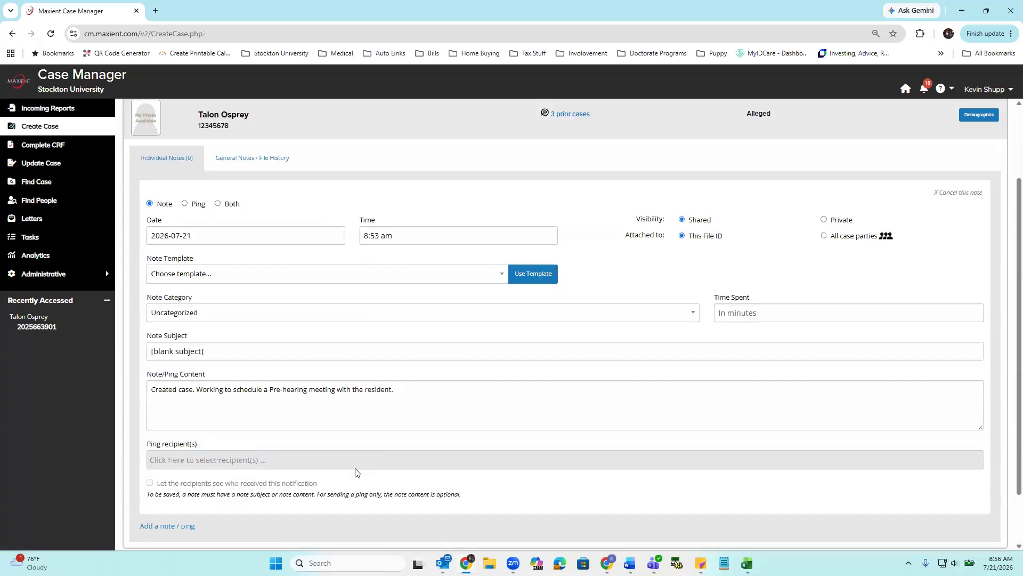
click(355, 492)
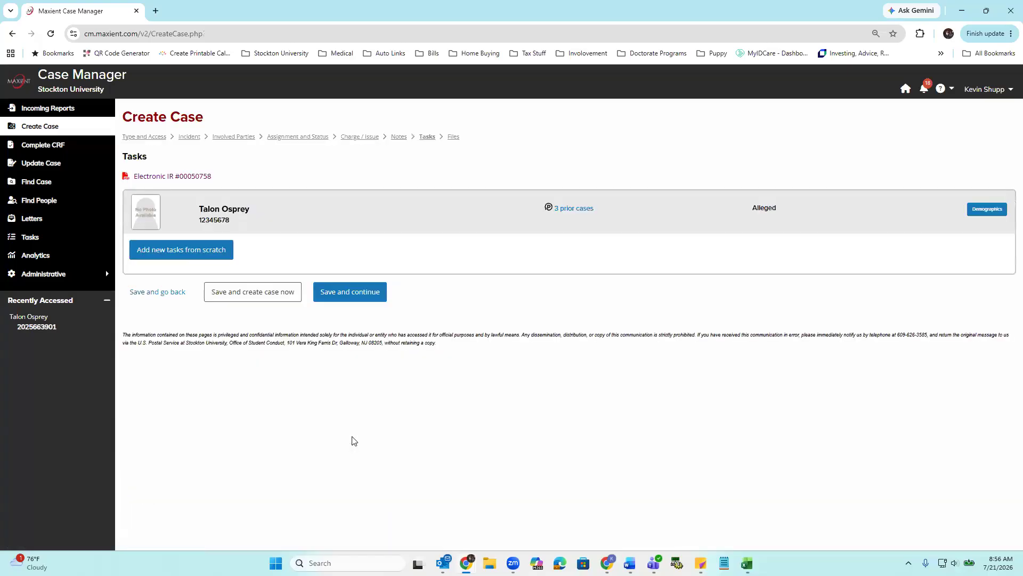
click(341, 291)
scroll(389, 245, down, 1)
scroll(396, 252, up, 1)
scroll(391, 306, down, 1)
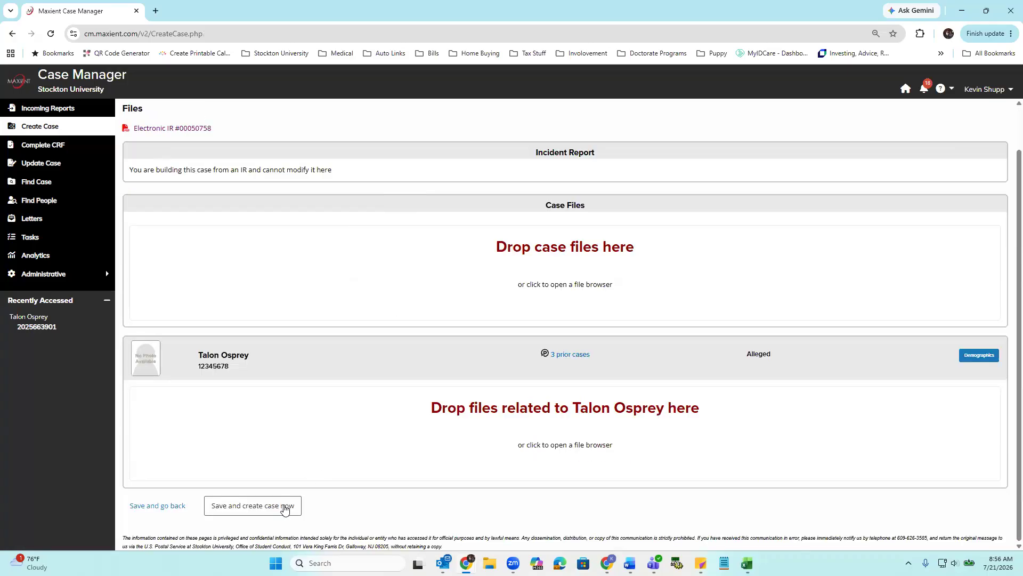
click(245, 510)
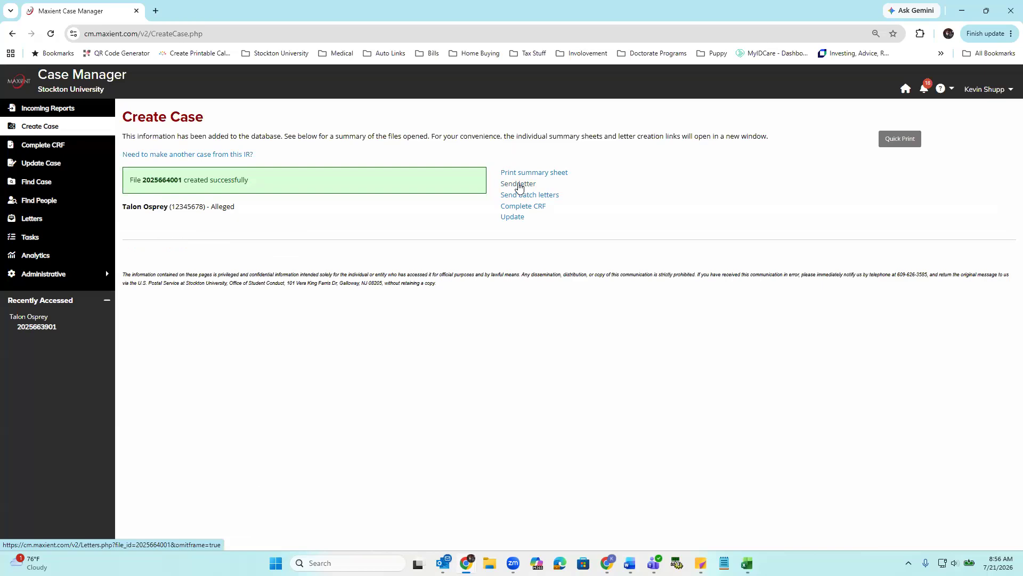
- Open the newly created case for updating and review its Demographics section
click(512, 217)
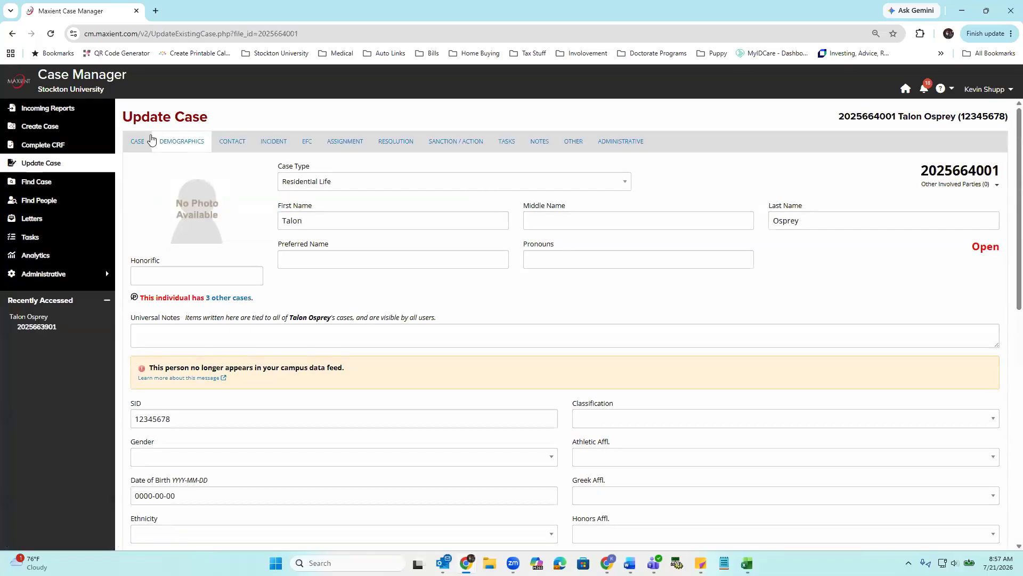
scroll(322, 213, down, 6)
scroll(323, 224, down, 6)
scroll(323, 224, up, 12)
- Look through the case's Contact, Incident, Assignment, Notes and Case sections without changing anything
click(228, 145)
click(270, 143)
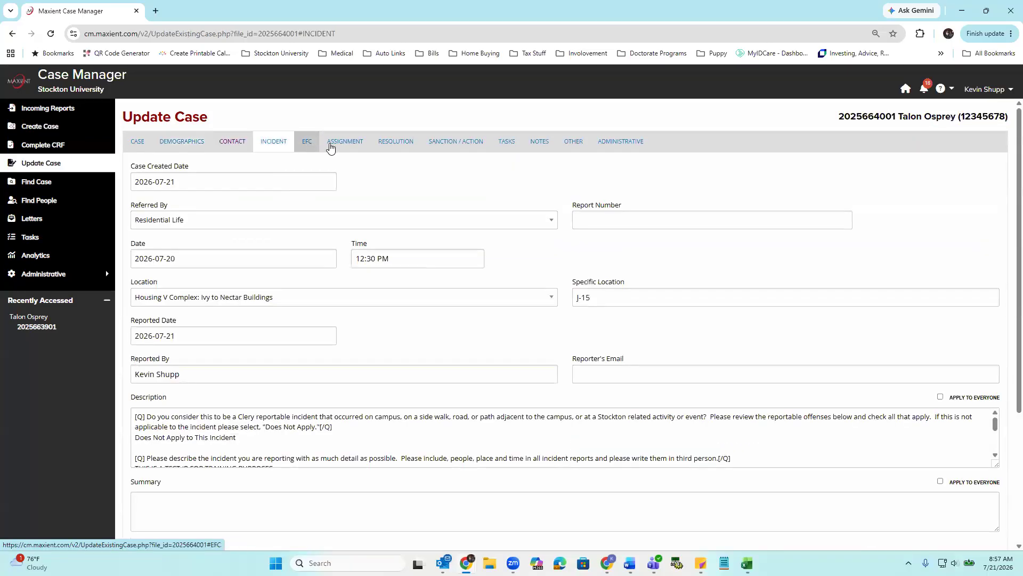
click(331, 144)
click(538, 141)
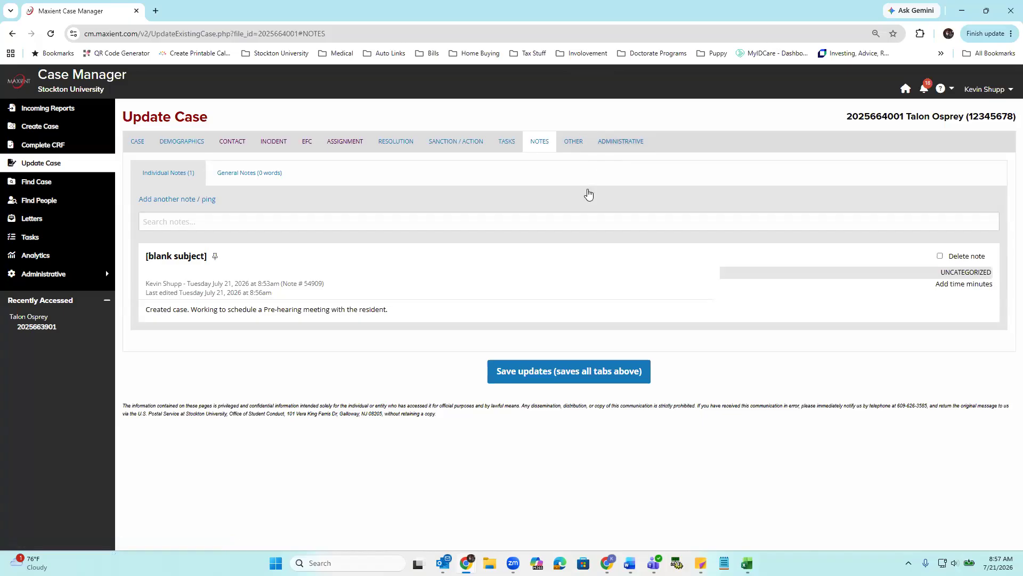
click(137, 144)
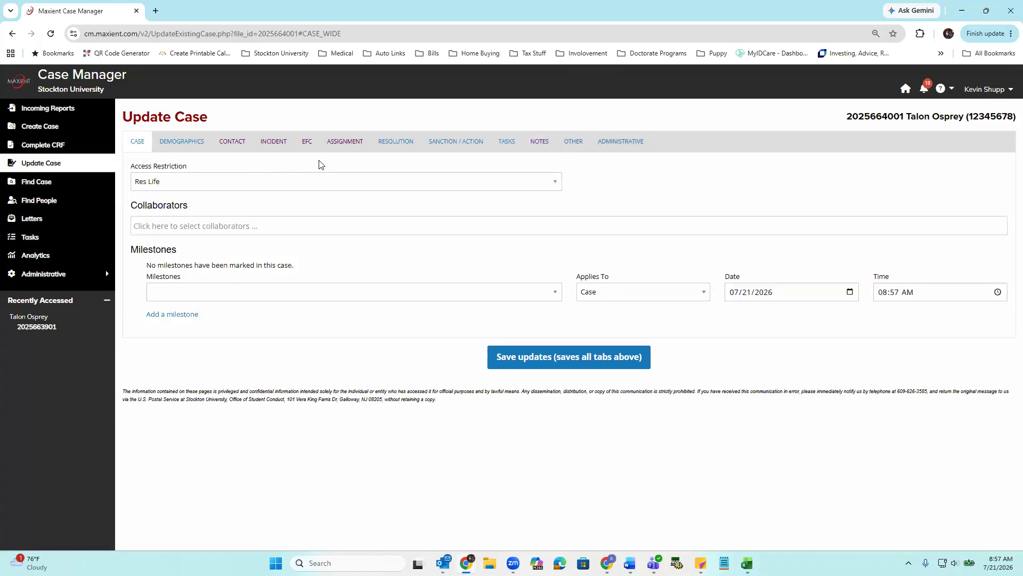